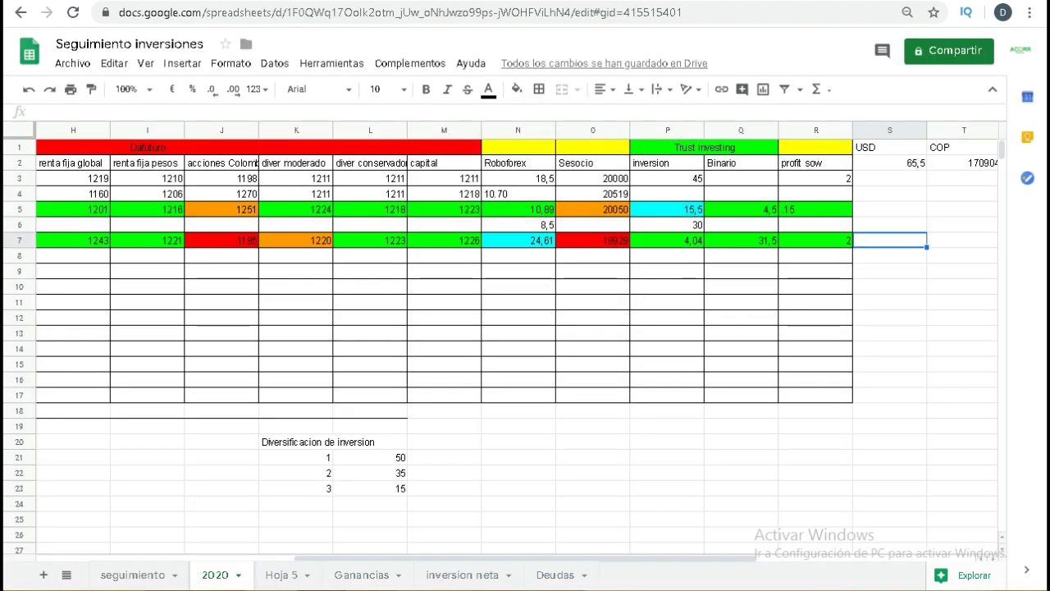
Examine the February row back to its month label and return to the sheet's first cell
key(Left)
key(Left)
key(Left)
key(Left)
key(Left)
key(Left)
key(Left)
key(Left)
key(Left)
key(Left)
key(Left)
key(Left)
key(Left)
key(Left)
key(Left)
key(Left)
key(Left)
key(Left)
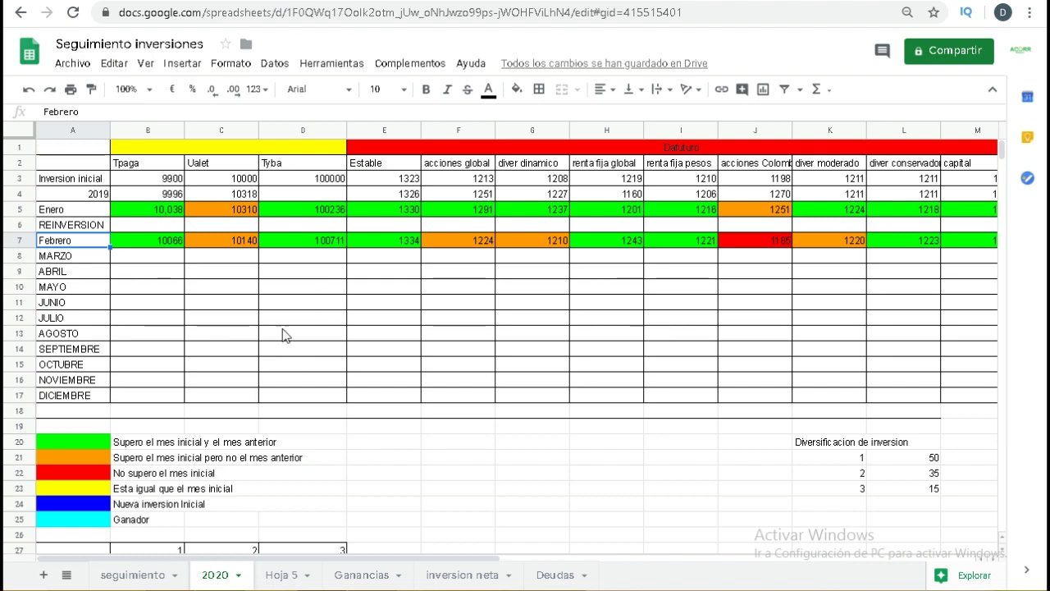
drag(271, 172, 672, 242)
key(ctrl+Home)
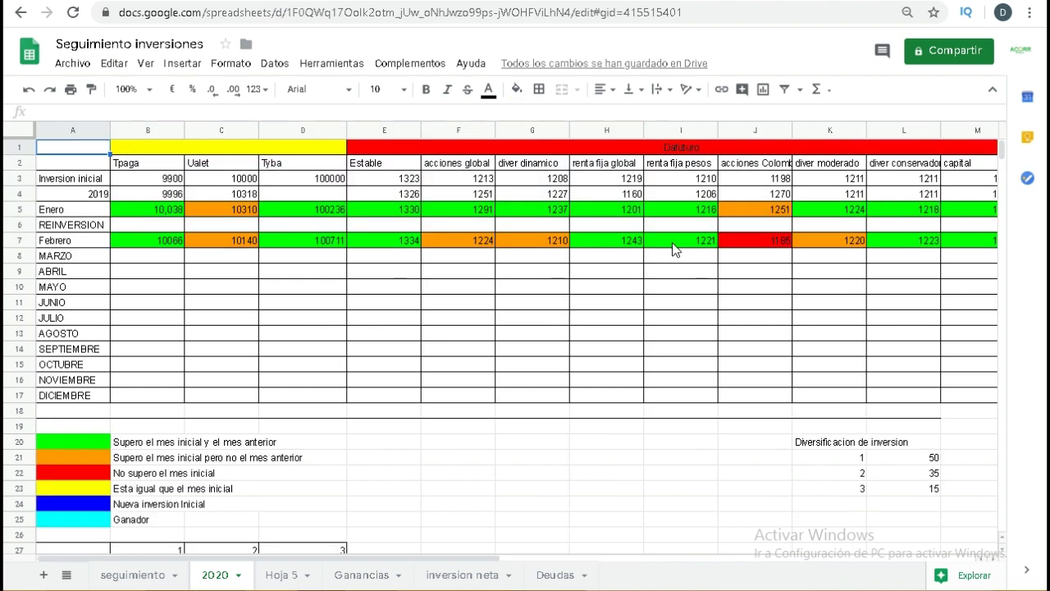
Review the investment names in row 2 from Tpaga to acciones global
click(145, 164)
key(Right)
key(Right)
key(Right)
key(Right)
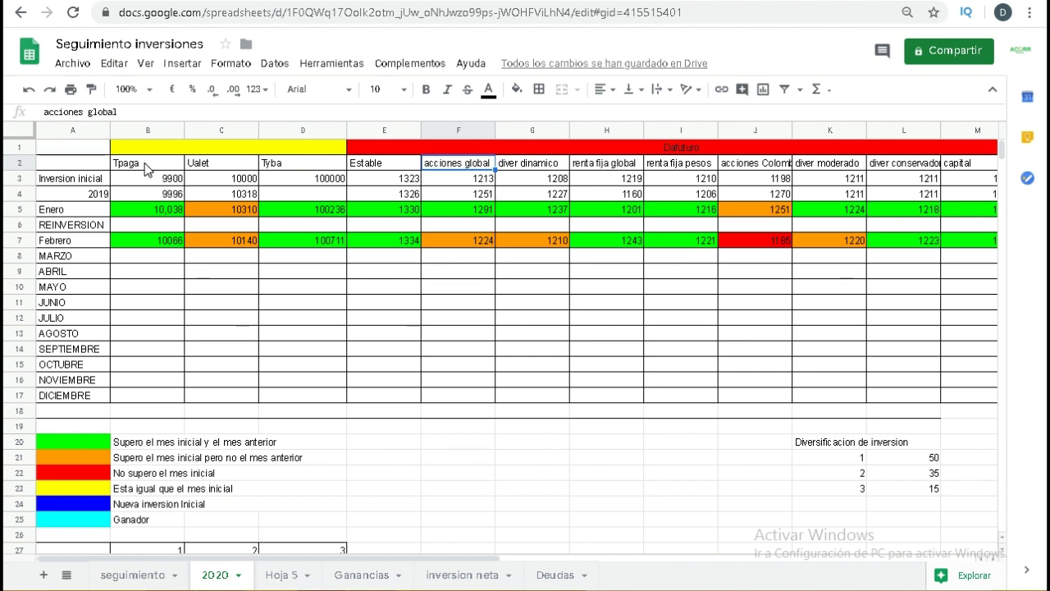
key(Left)
key(Left)
key(Left)
key(Left)
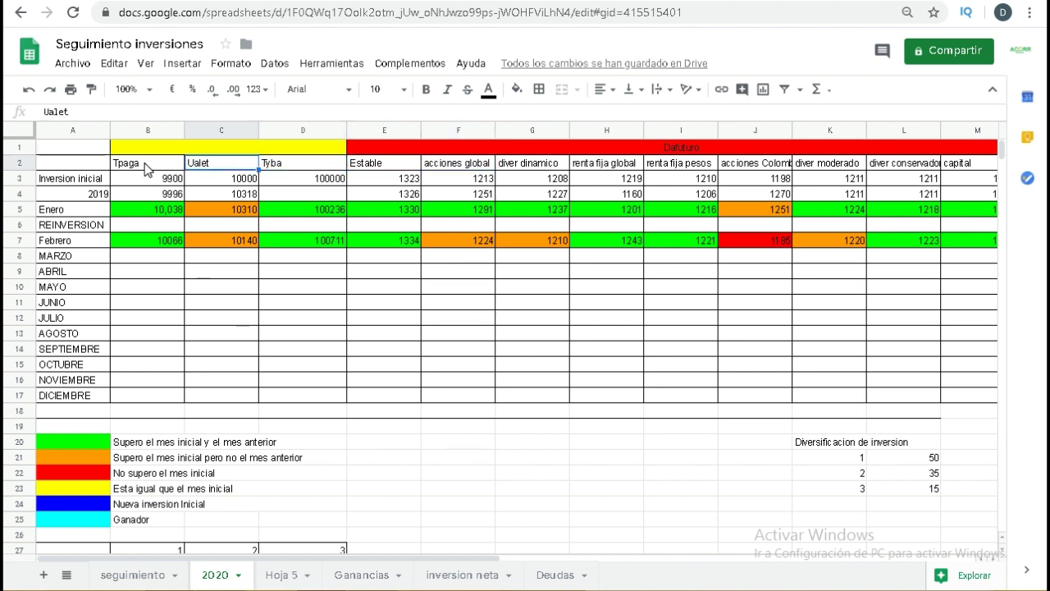
Examine Tpaga's initial investment and the REINVERSION row across to the capital column
key(Down)
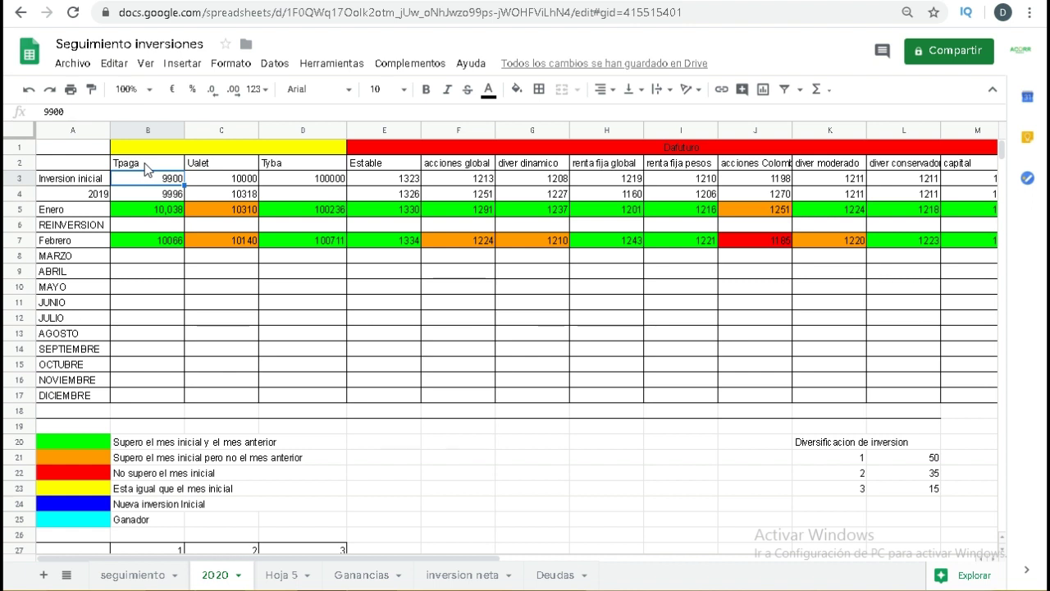
key(Down)
key(Down)
key(Down)
key(Right)
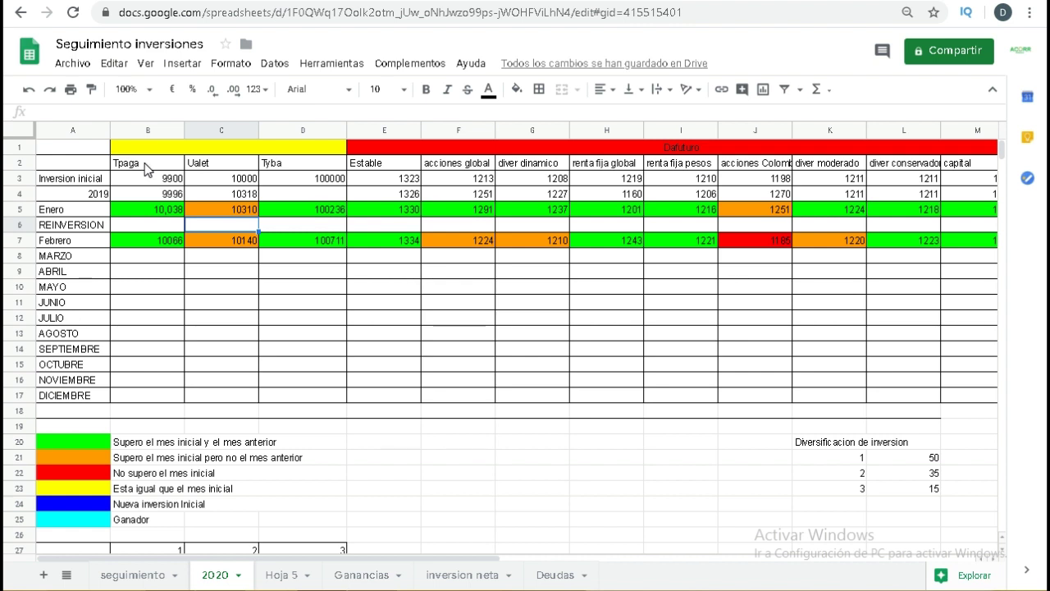
key(Right)
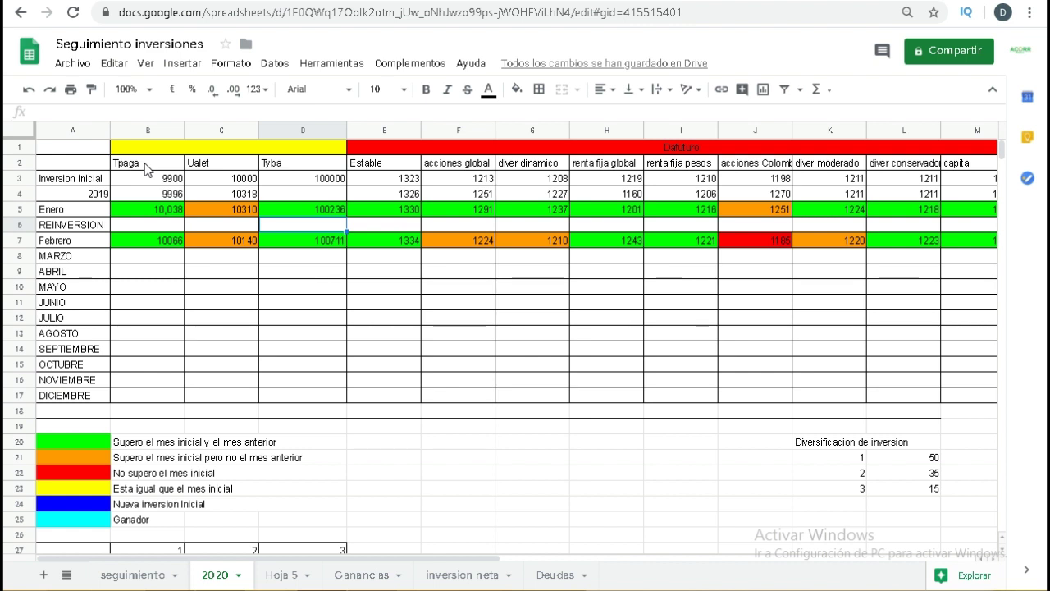
key(Right)
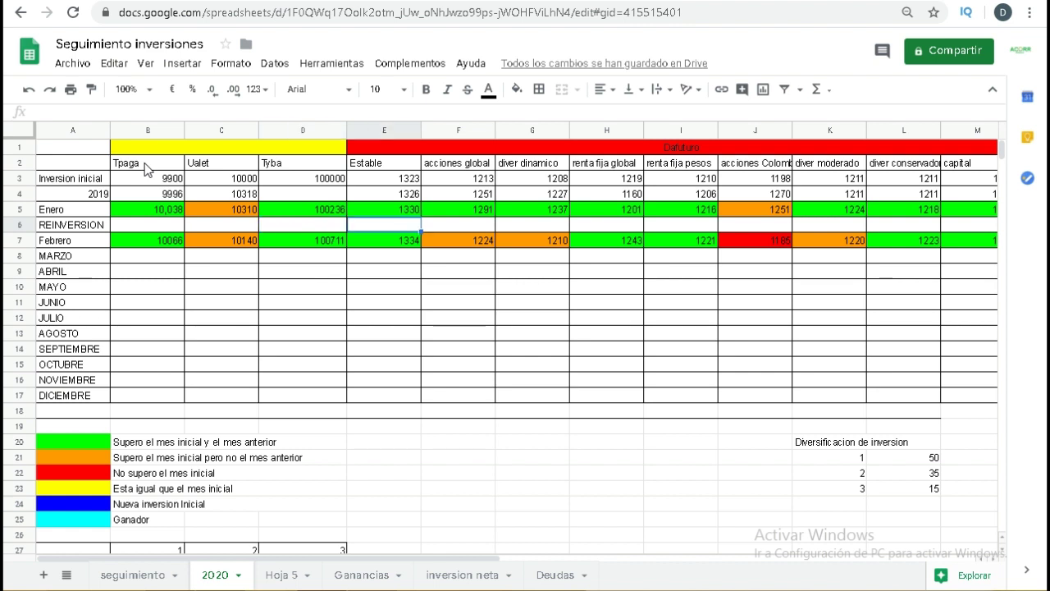
key(Right)
key(Right)
key(Right)
key(Right)
key(Right)
key(Right)
key(Right)
key(Right)
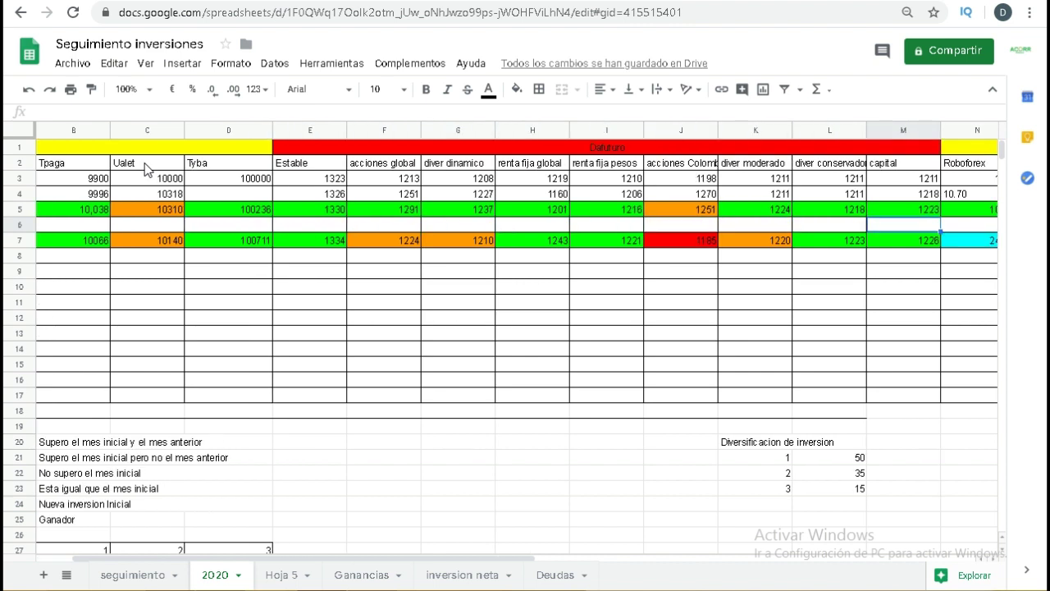
Examine the February values of the Dafuturo funds, from acciones Colombia back to the Febrero label
key(Left)
key(Left)
key(Left)
key(Left)
key(Down)
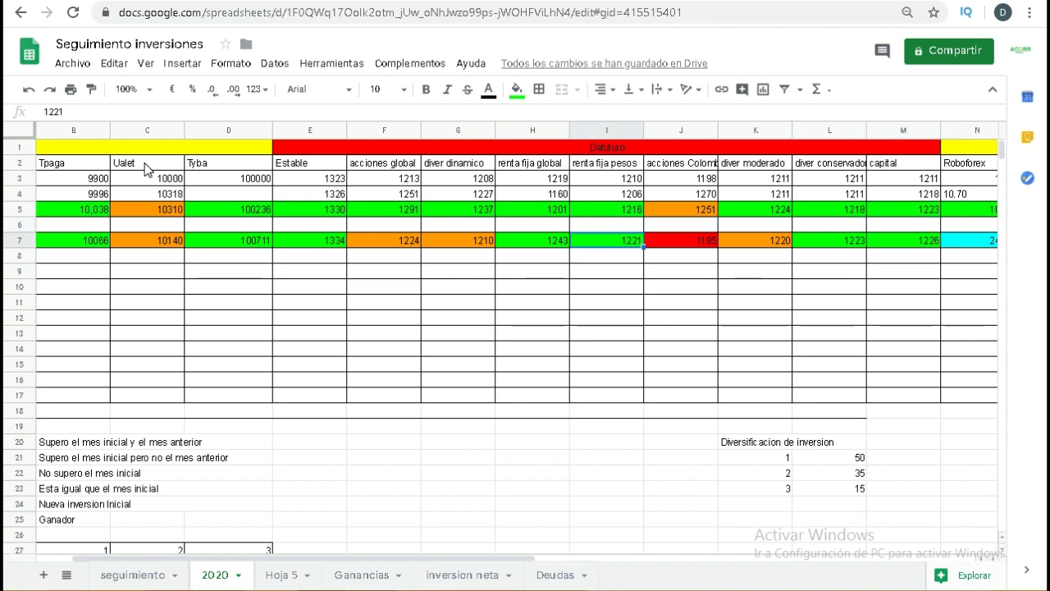
key(Right)
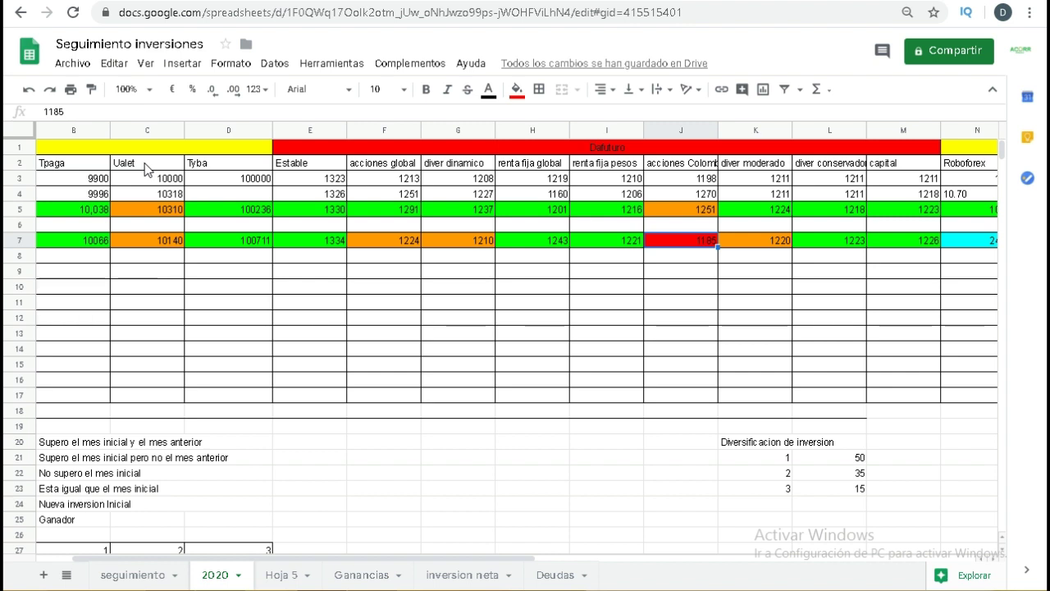
key(Left)
key(Left)
key(Left)
key(Left)
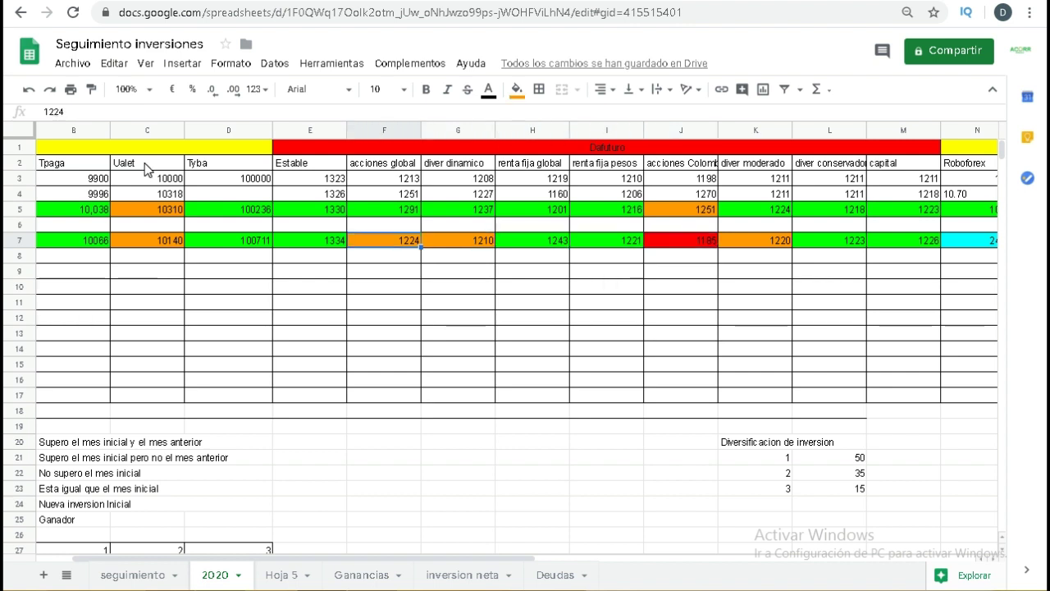
key(Left)
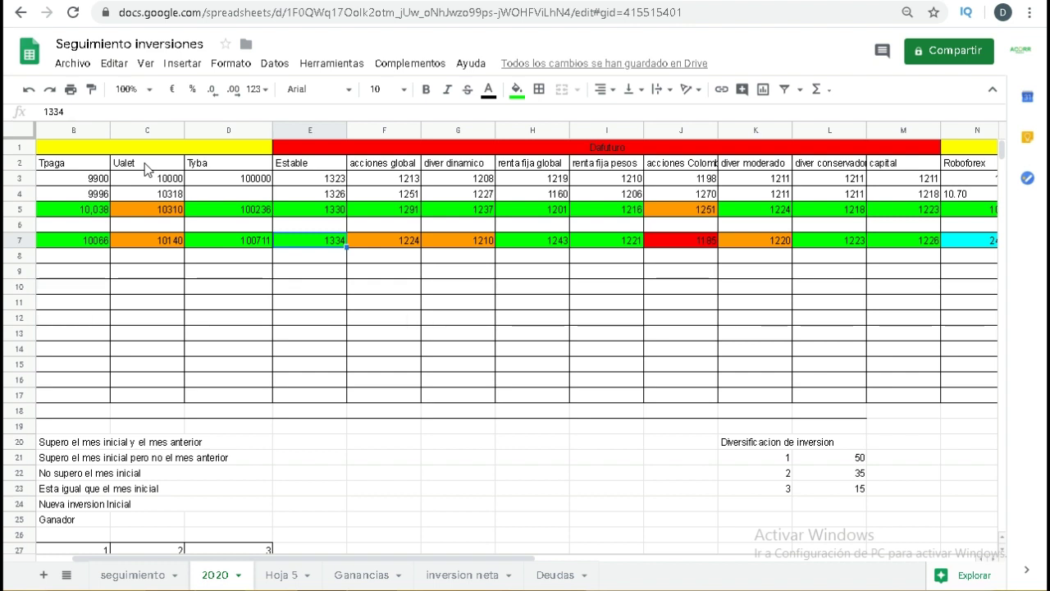
key(Left)
key(Left)
key(Left)
key(Left)
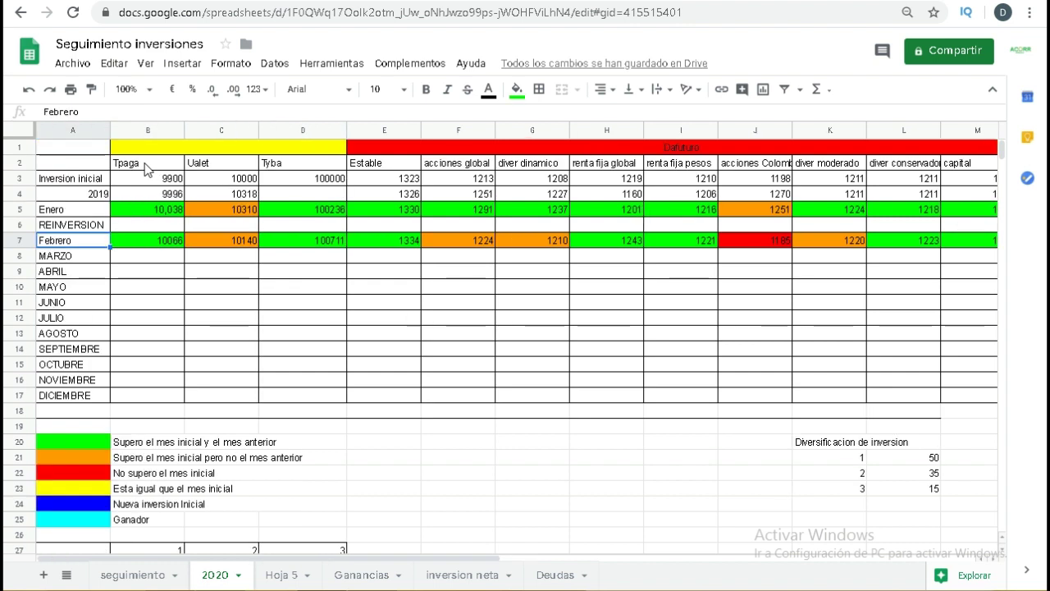
Examine the February values of all investments from Tpaga through Binario and profit sow
key(Right)
key(Right)
key(Right)
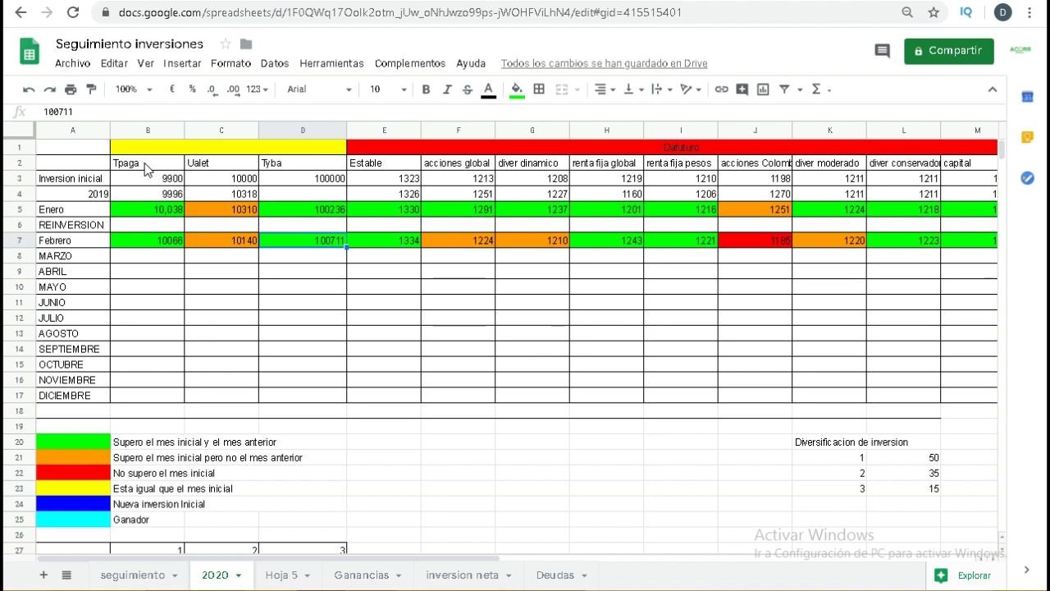
key(Right)
key(Right)
key(Right)
key(Right)
key(Right)
key(Right)
key(Right)
key(Right)
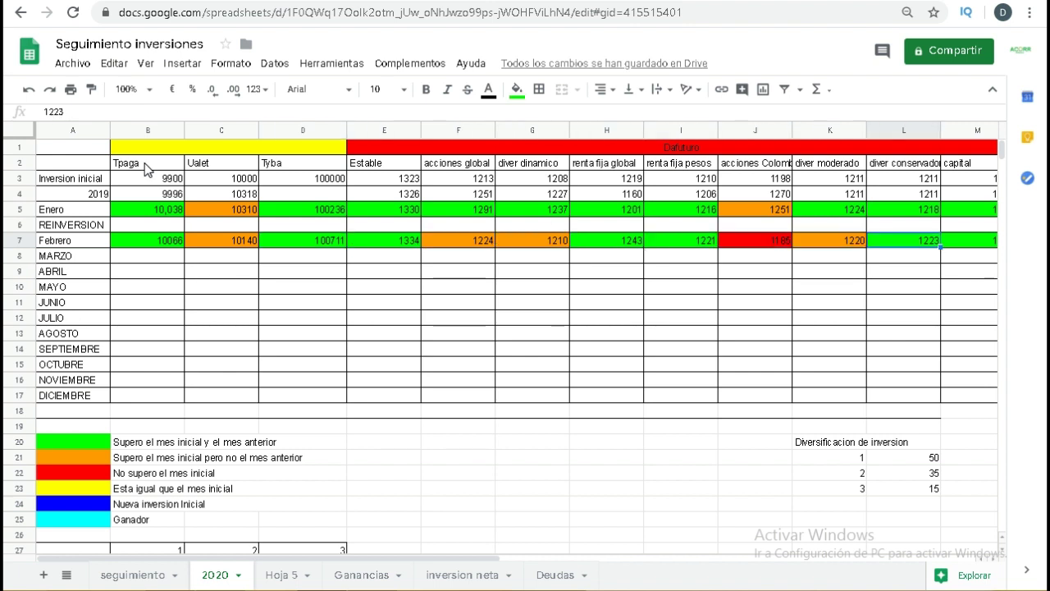
key(Right)
key(Right)
key(Right)
key(Right)
key(Right)
key(Right)
key(Right)
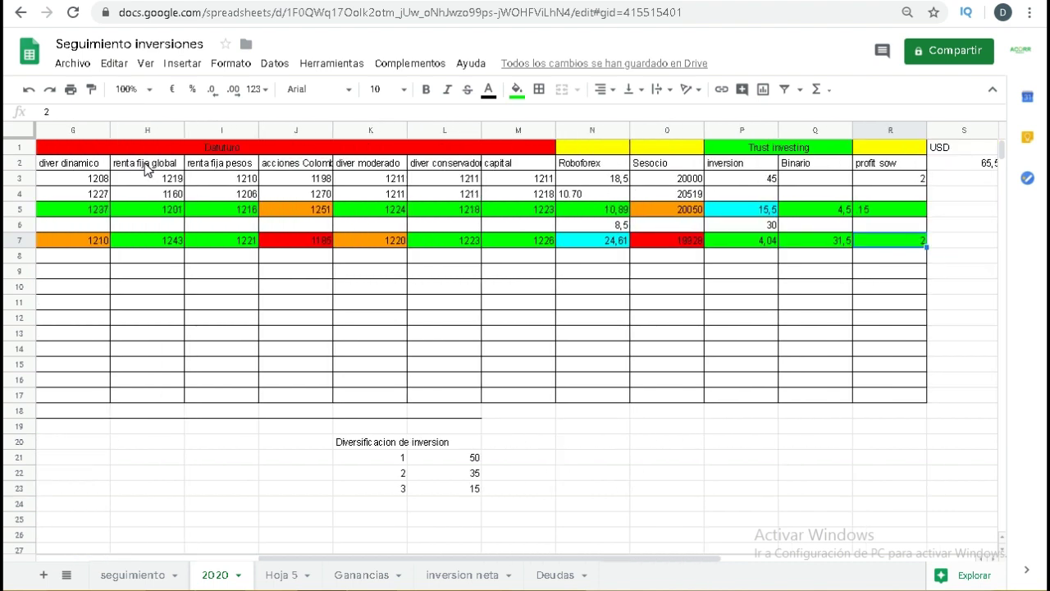
key(Left)
key(Left)
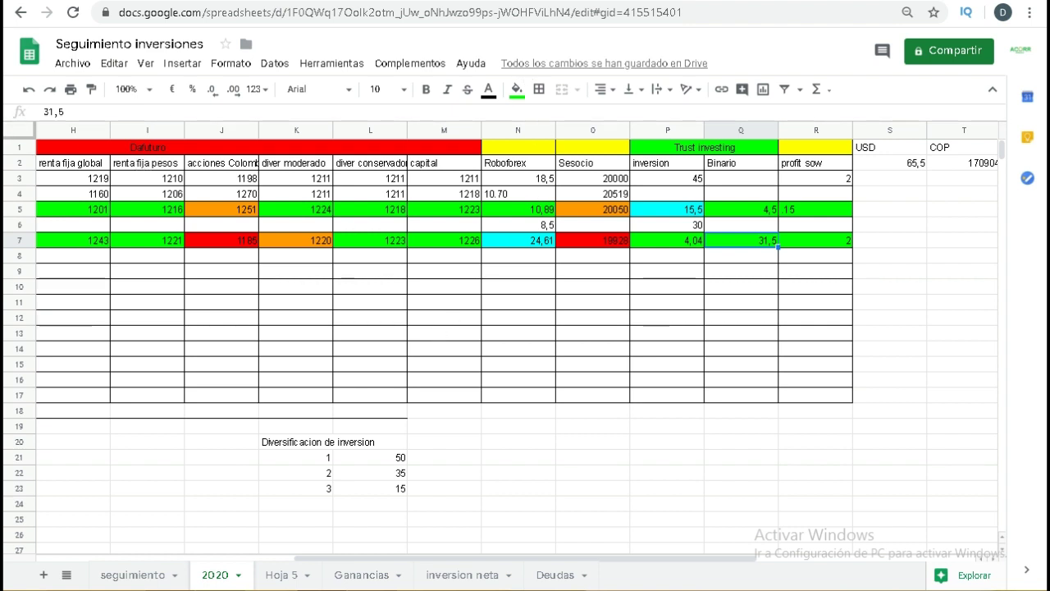
Switch to the RoboForex page and examine the Easy Flow X1.7 strategy's performance chart
key(ctrl+Tab)
mouse_move(504, 302)
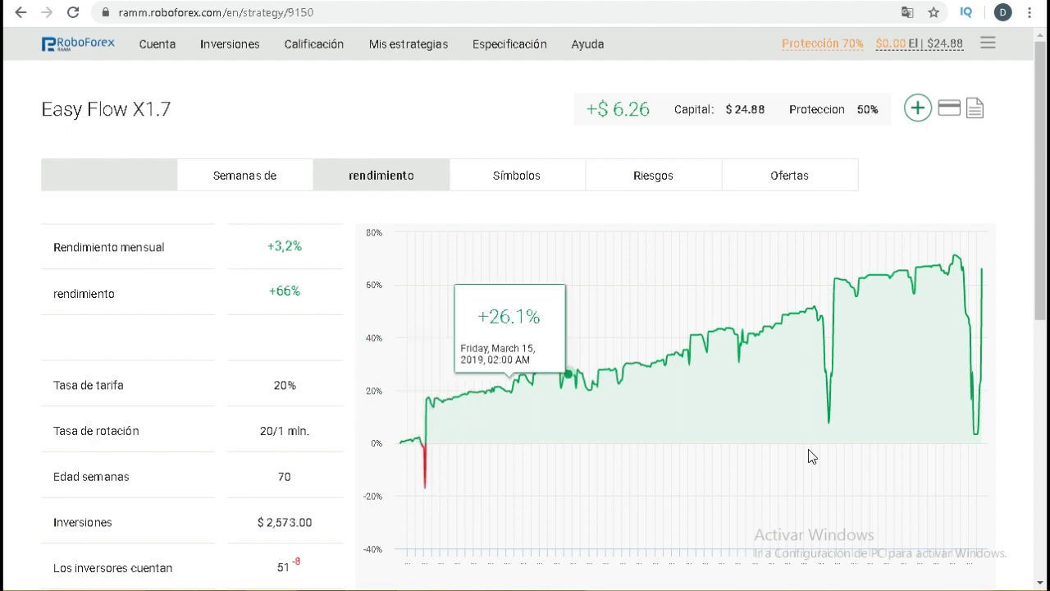
scroll(5, 287, down, 2)
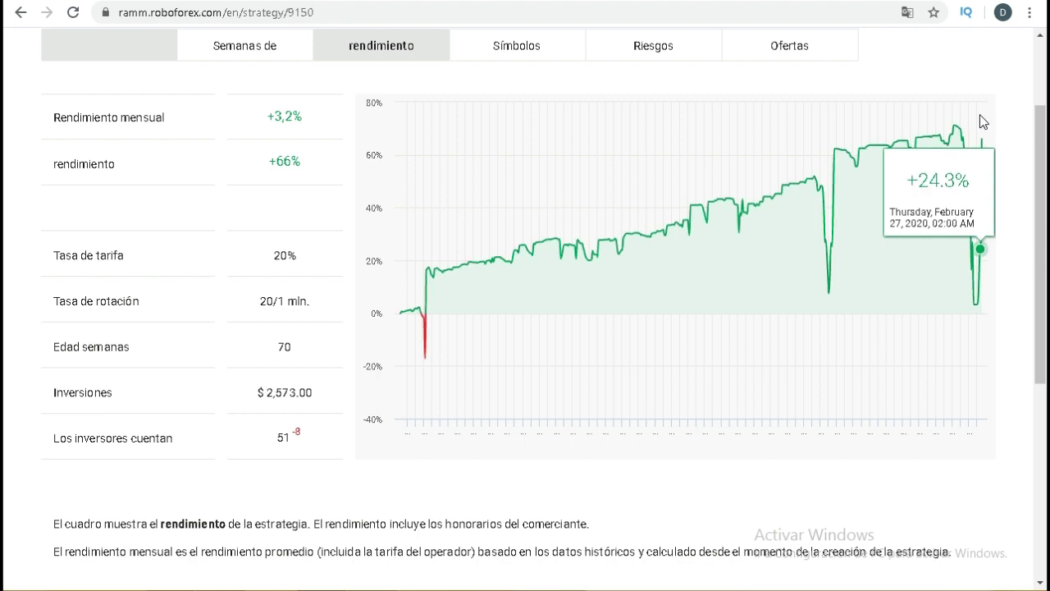
scroll(8, 226, up, 1)
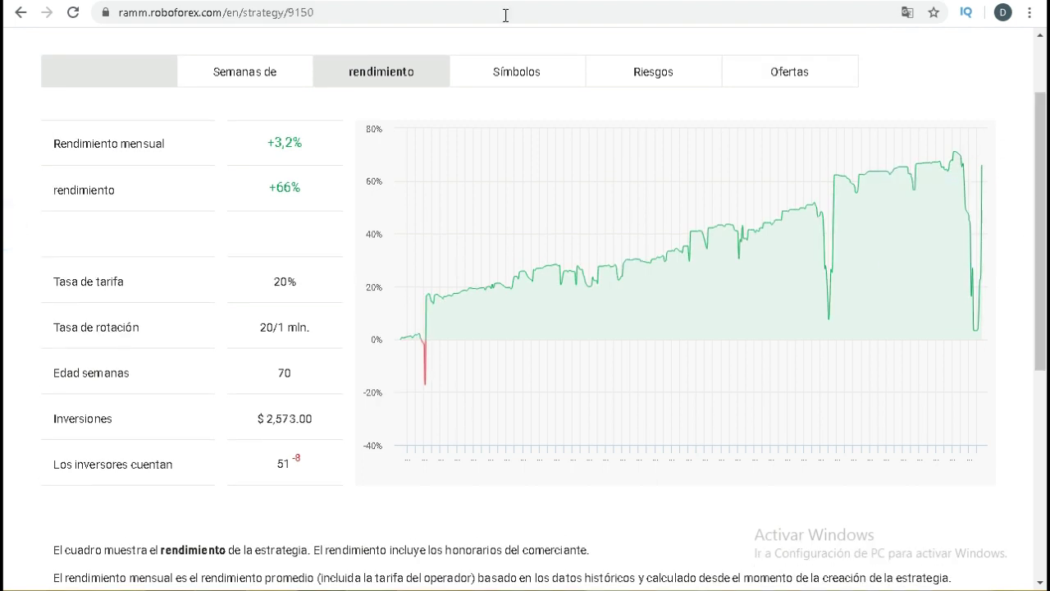
Return to the investment spreadsheet and set the Roboforex initial investment to 10
key(ctrl+Tab)
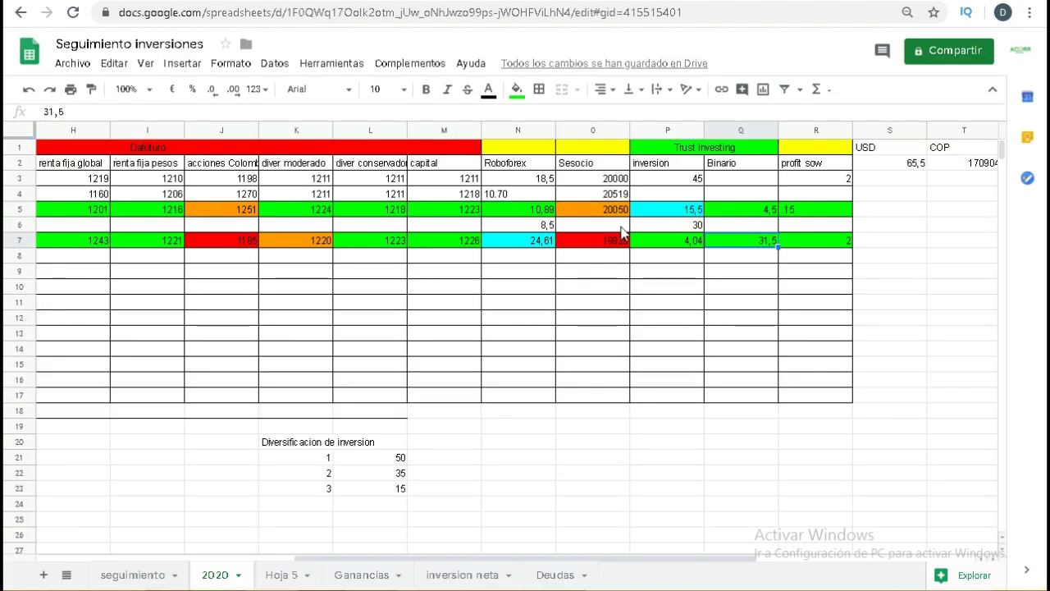
click(515, 187)
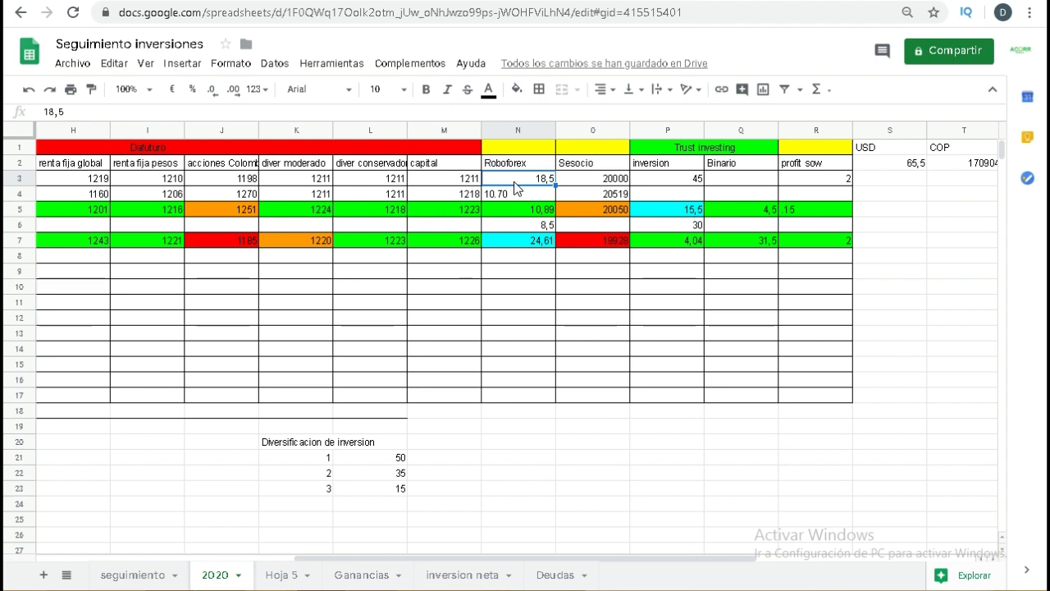
key(Down)
key(Up)
key(Up)
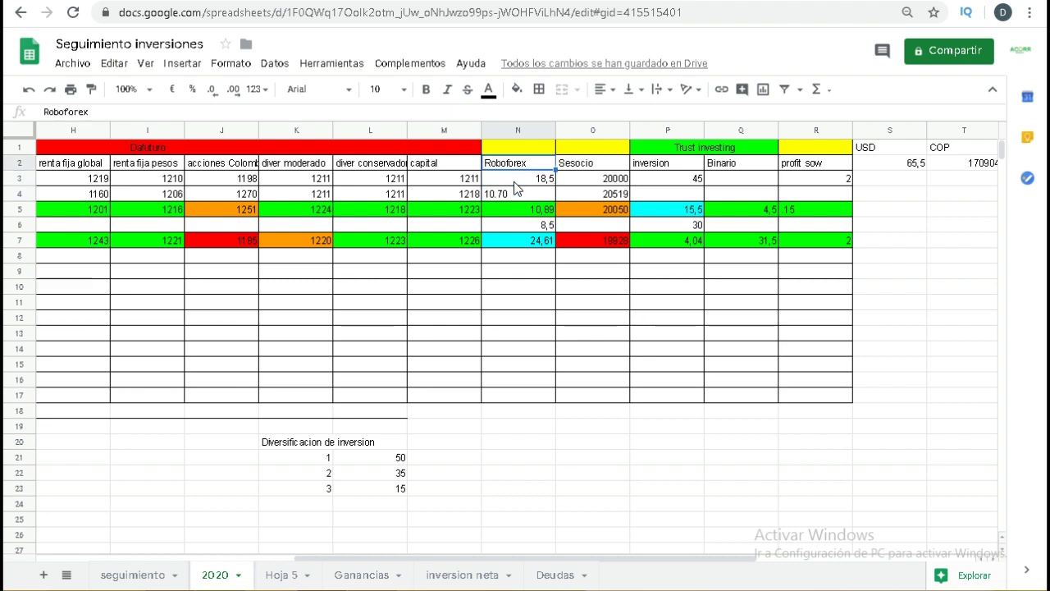
click(515, 181)
text(10)
key(Return)
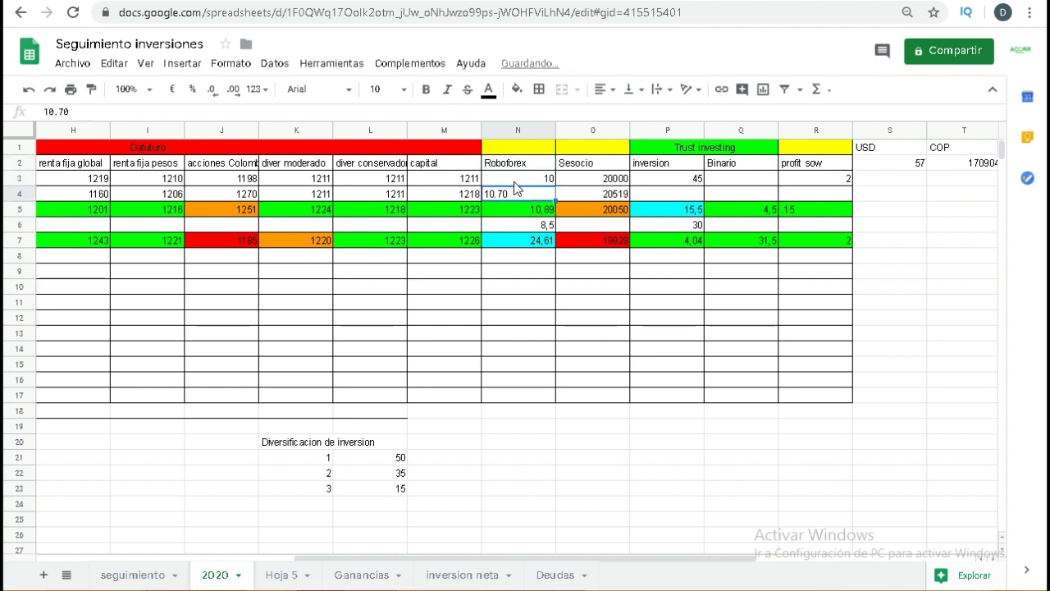
Examine the Roboforex column from the initial investment through January, the reinvestment and February
key(Up)
key(Down)
key(Down)
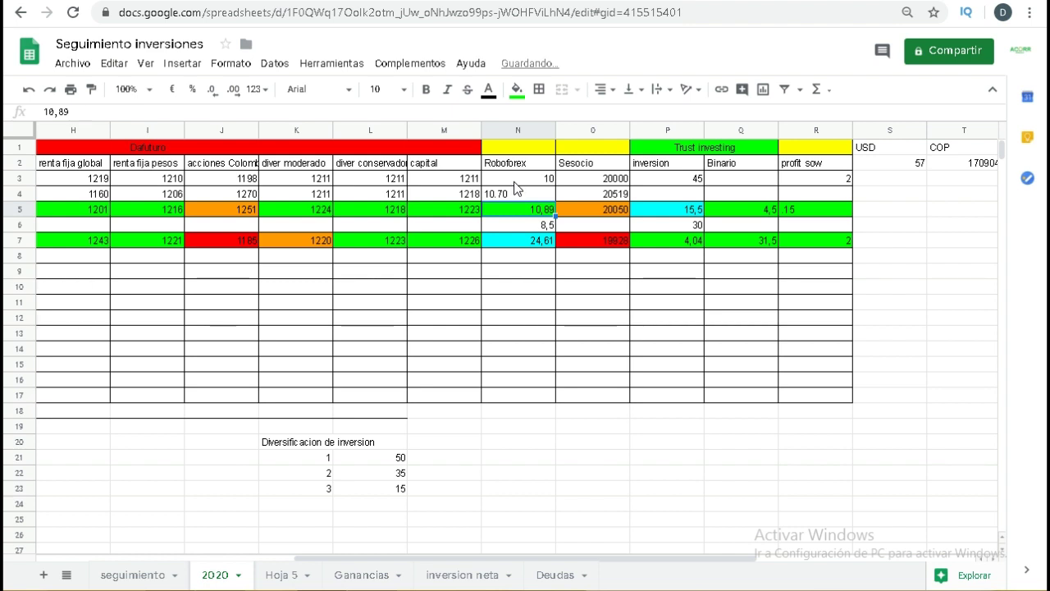
key(Down)
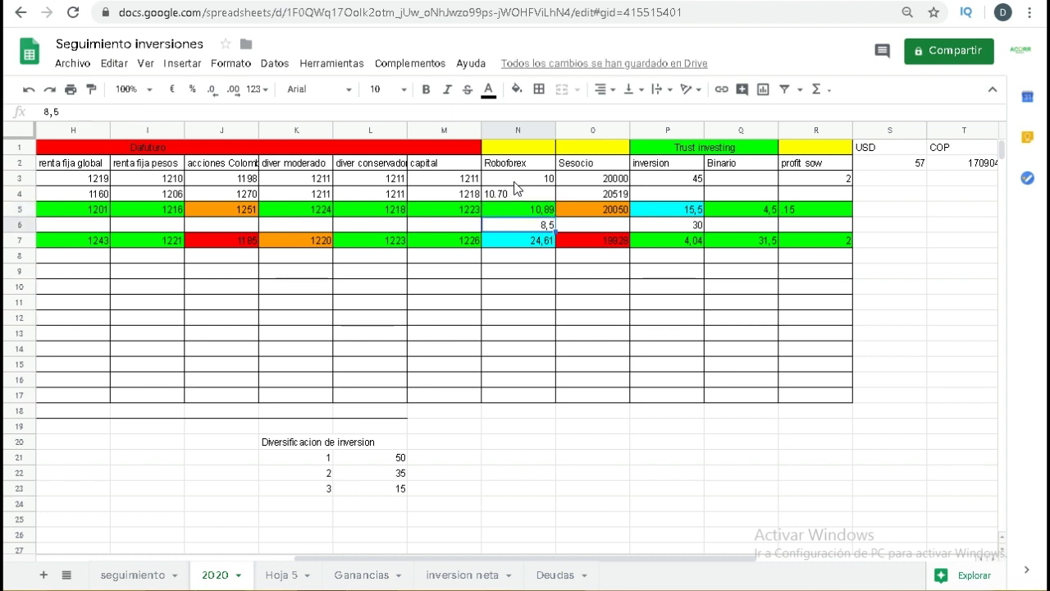
key(Down)
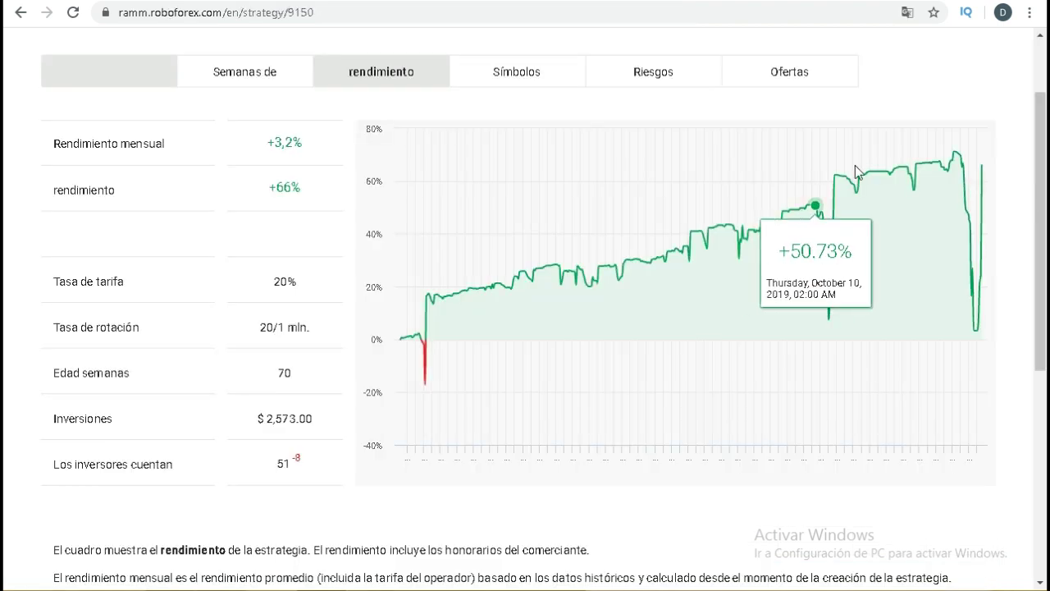
Examine the Easy Flow X1.7 profit, capital and performance chart on the RoboForex page
scroll(902, 180, up, 2)
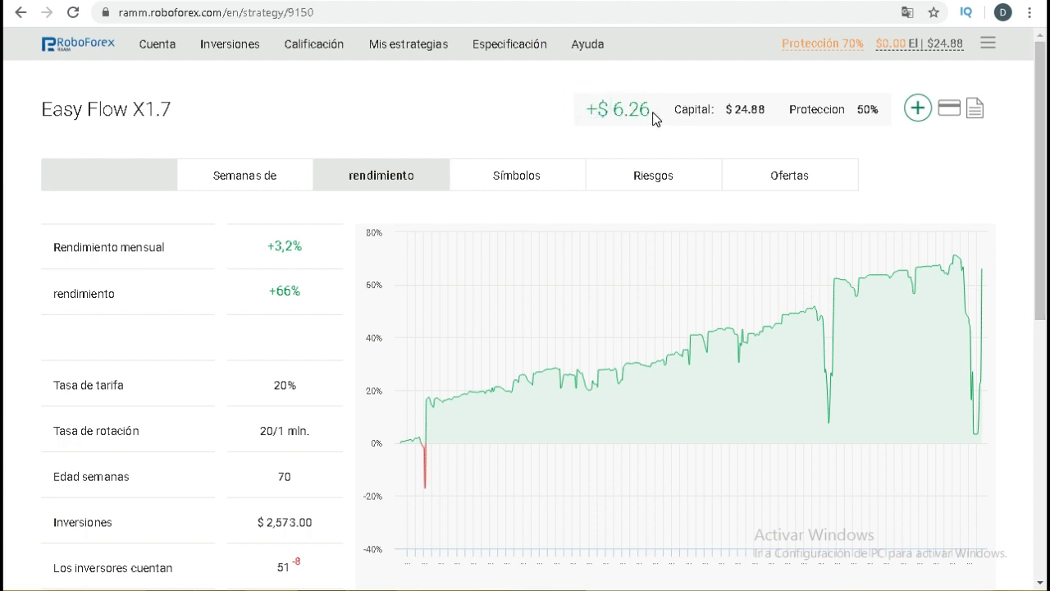
mouse_move(744, 418)
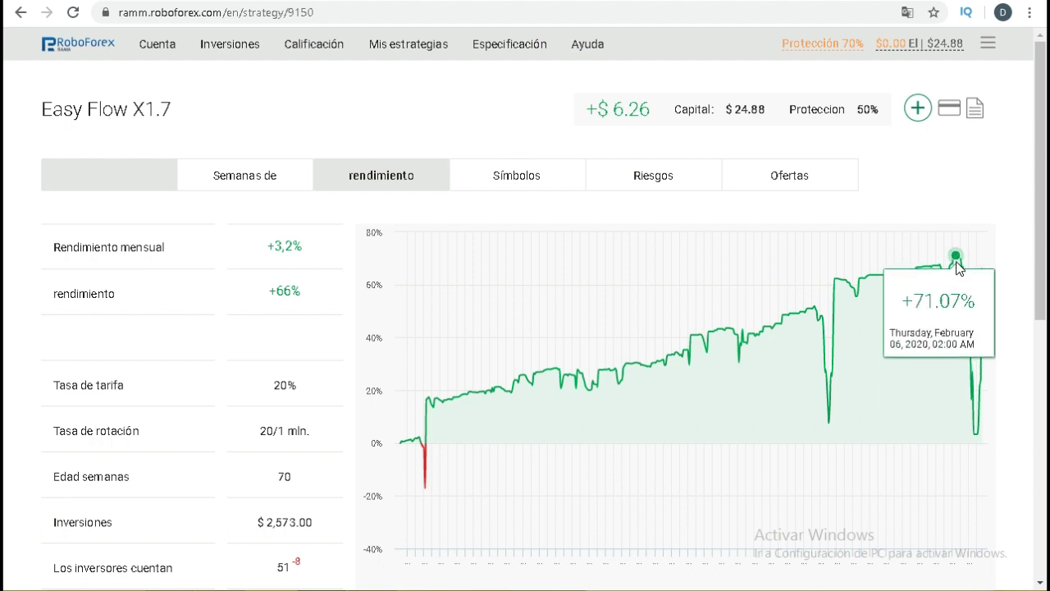
scroll(4, 211, down, 1)
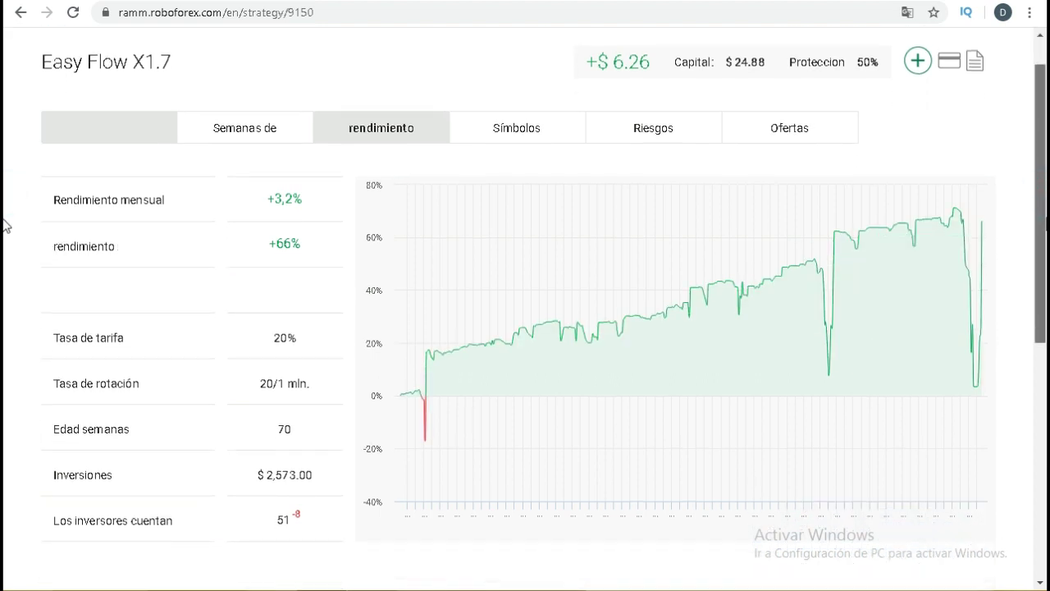
scroll(4, 225, up, 1)
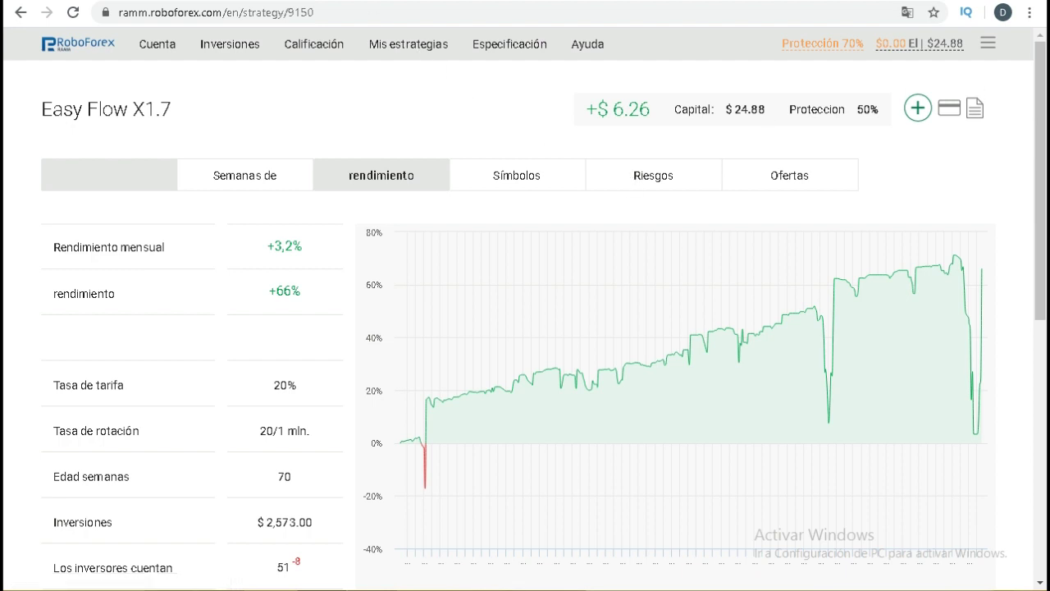
Switch back to the investment spreadsheet and set the Roboforex initial investment to 18,5
key(ctrl+Tab)
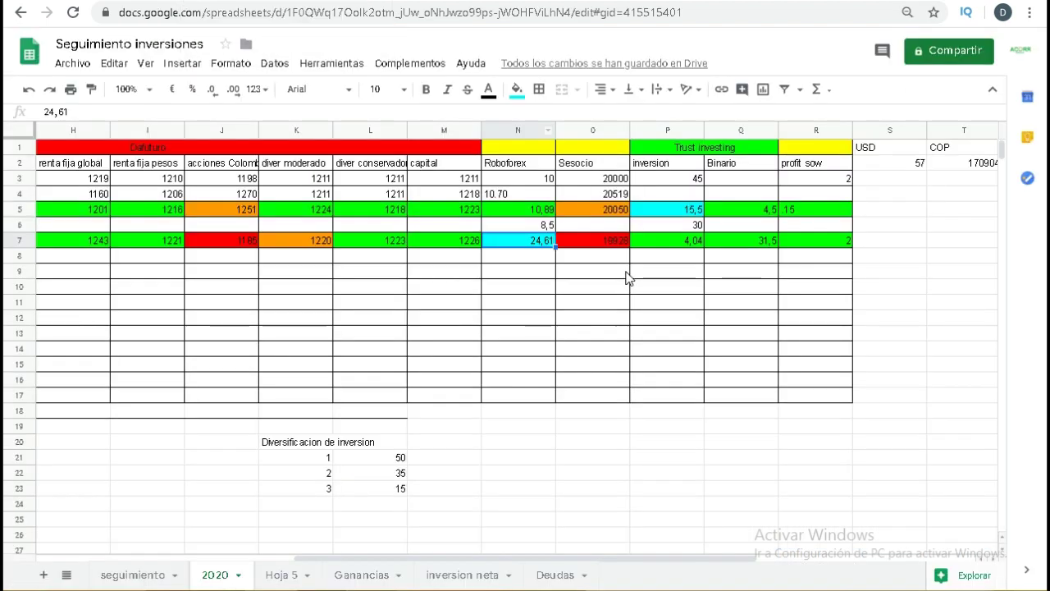
click(548, 179)
text(18)
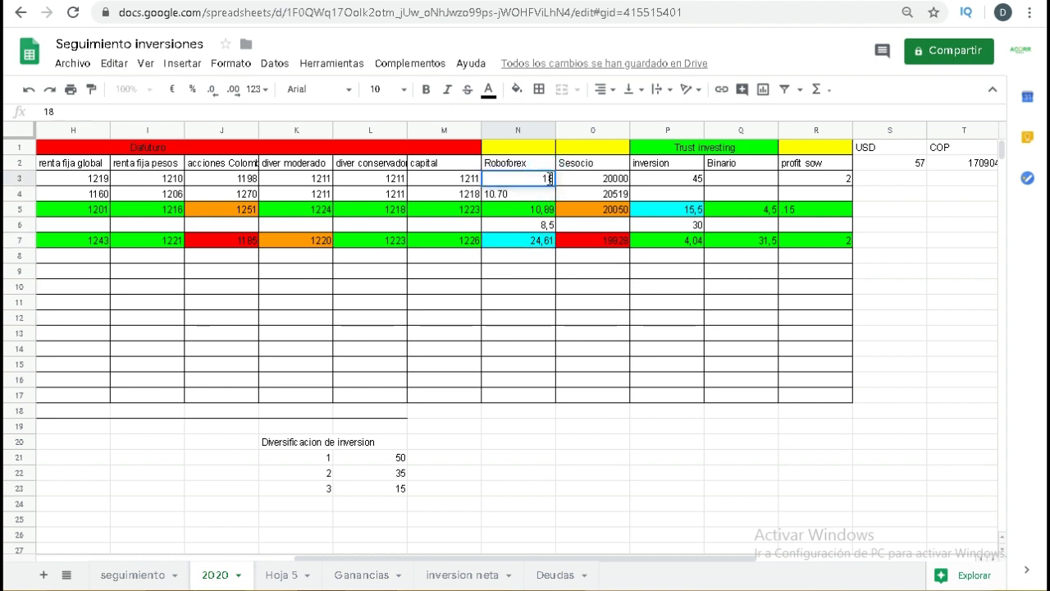
text(,6)
key(Return)
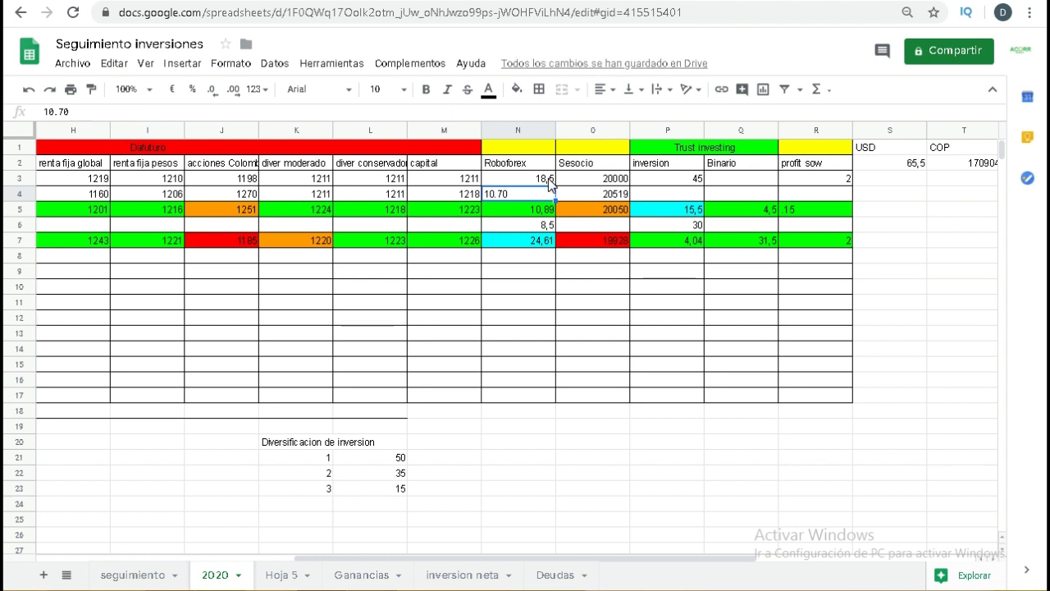
Examine the Sesocio column from the initial investment down to the February result
key(Right)
key(Up)
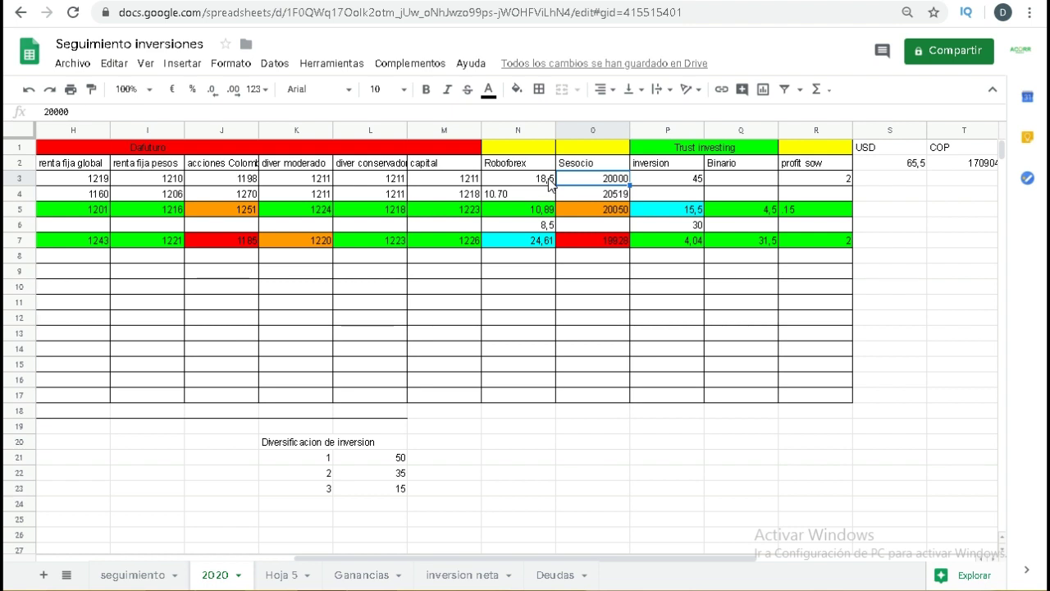
key(Down)
key(Down)
key(Down)
key(Down)
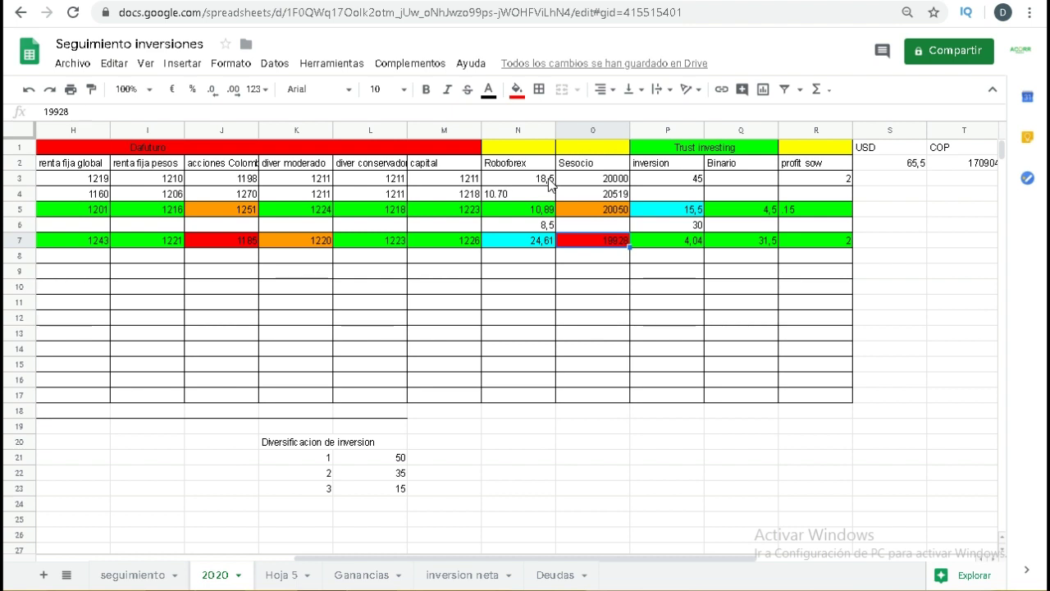
Examine the Trust investing inversion column, comparing the initial investment, January, the reinvestment and February
key(Right)
key(Right)
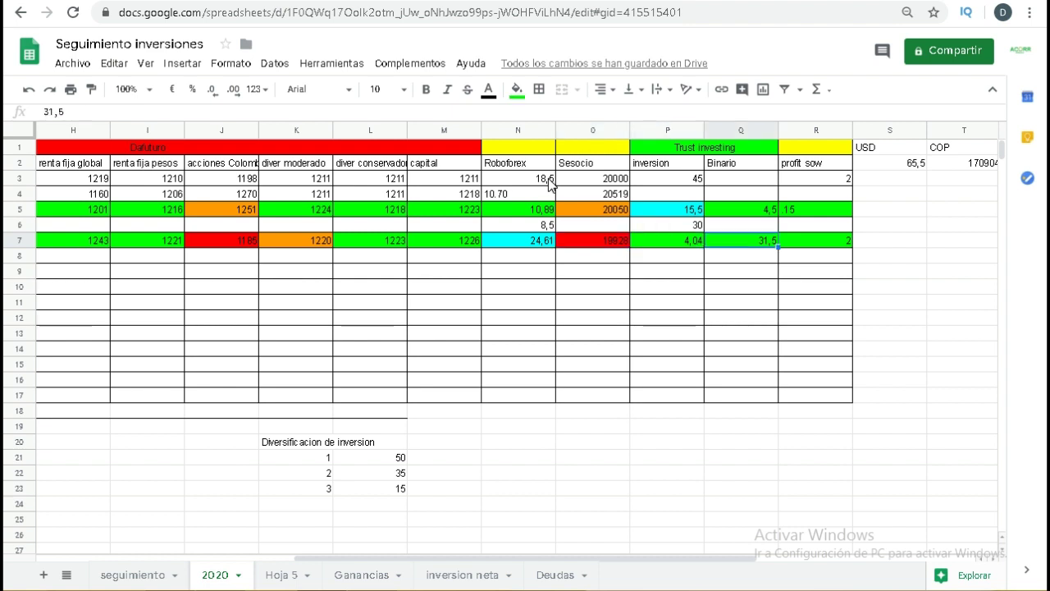
key(Up)
key(Up)
key(Up)
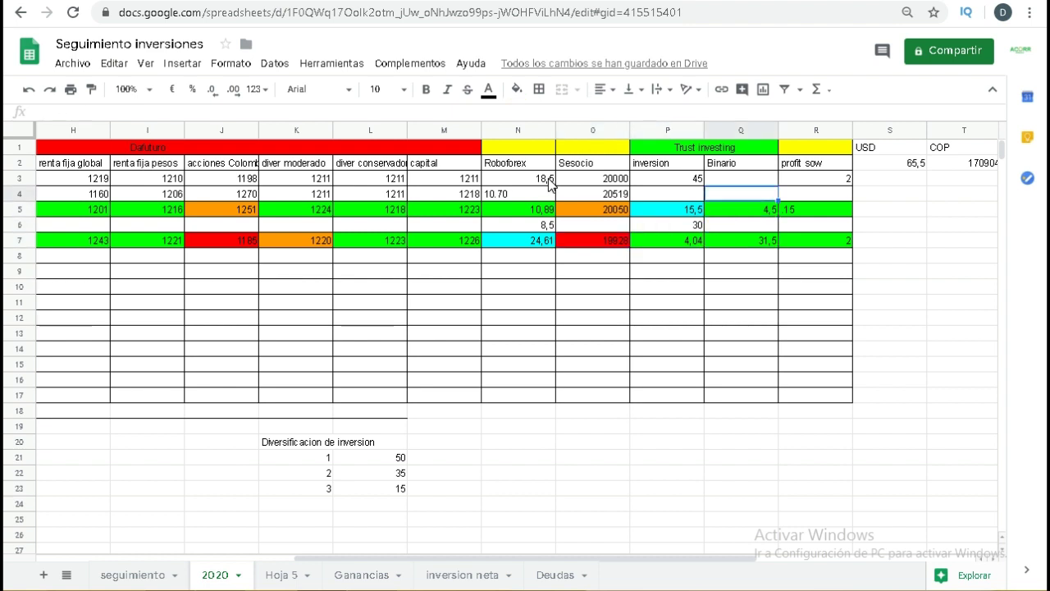
key(Left)
key(Down)
key(Down)
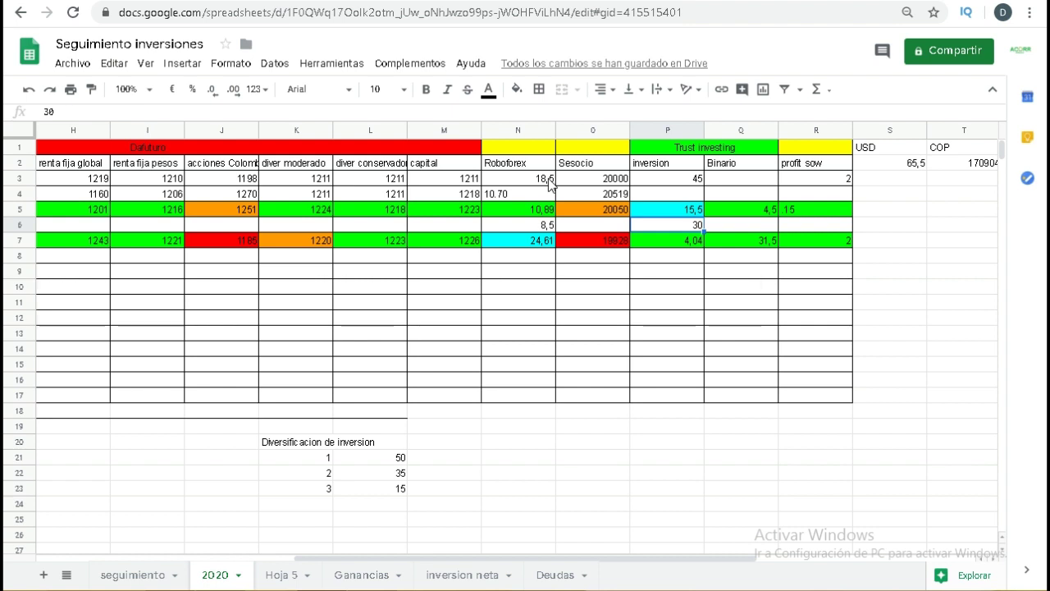
key(Down)
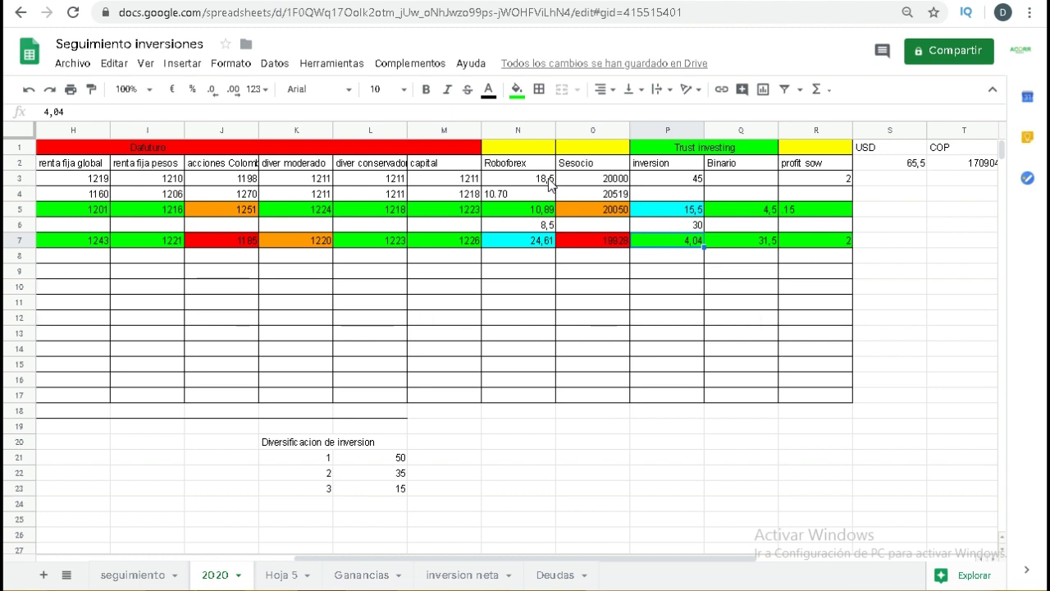
key(Up)
key(Up)
key(Up)
key(Up)
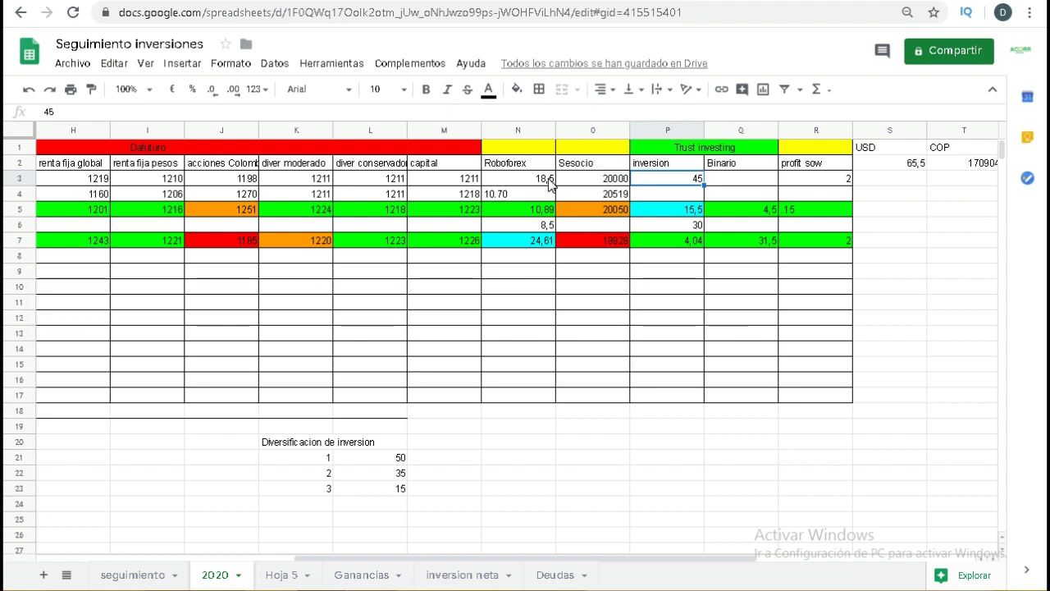
Examine the Trust investing Binario column from the initial investment row down to February
key(Right)
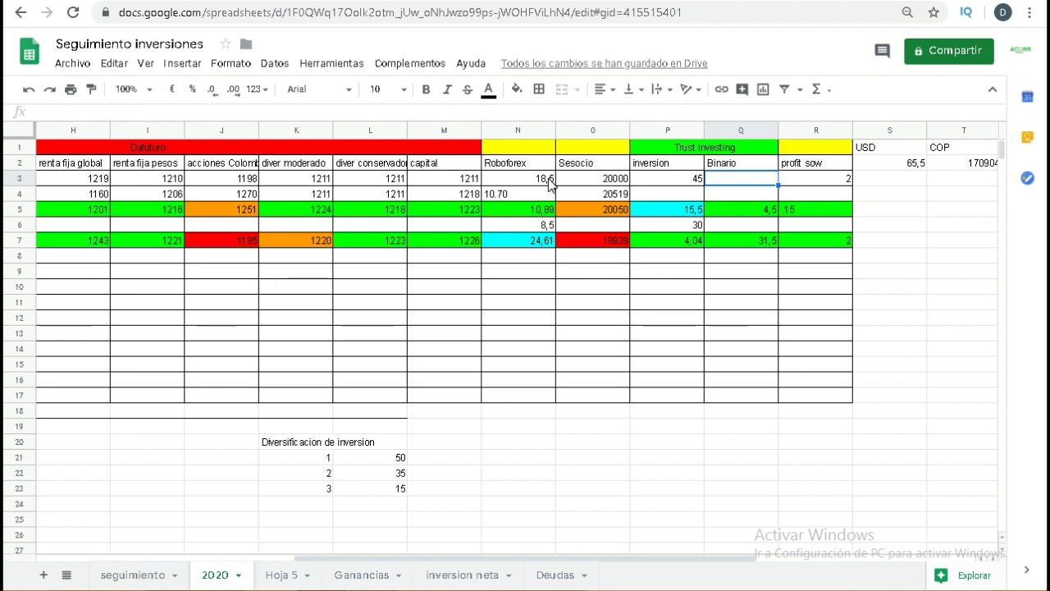
key(Down)
key(Down)
key(Down)
key(Down)
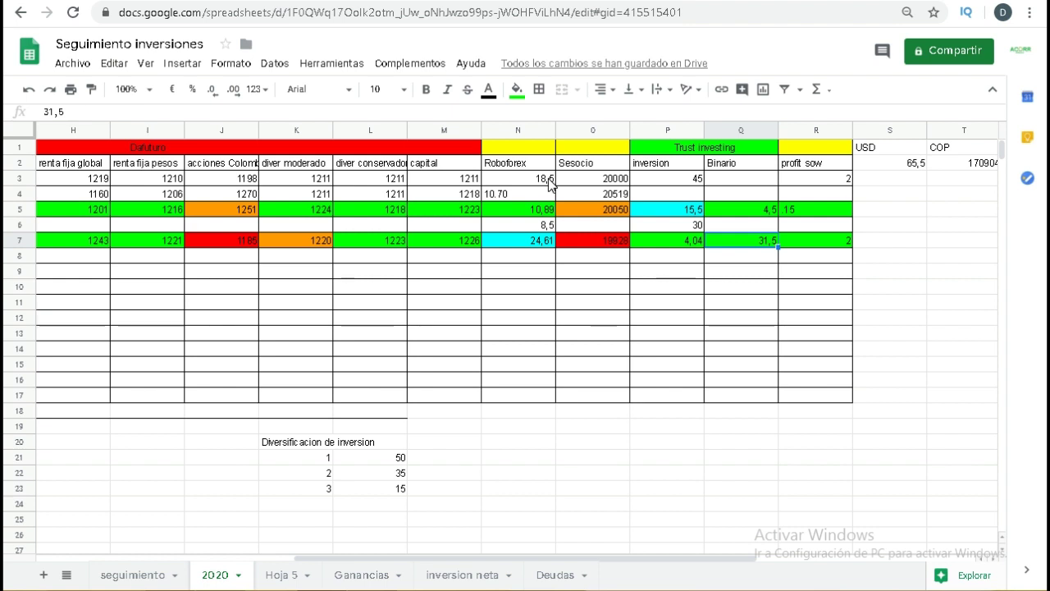
Examine the profit sow column, comparing its February result with its heading and initial investment
key(Right)
key(Right)
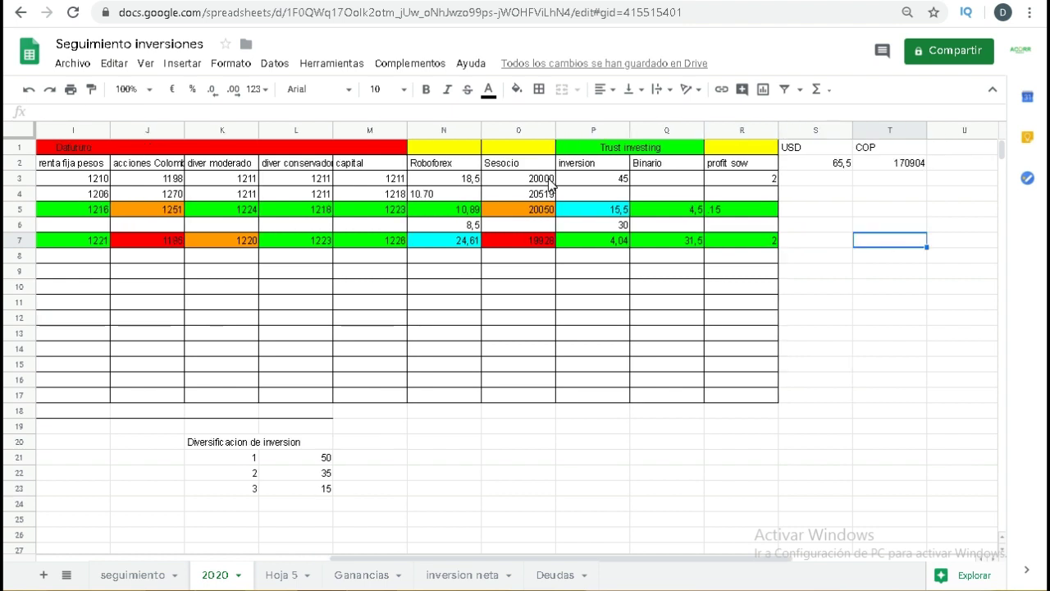
key(Left)
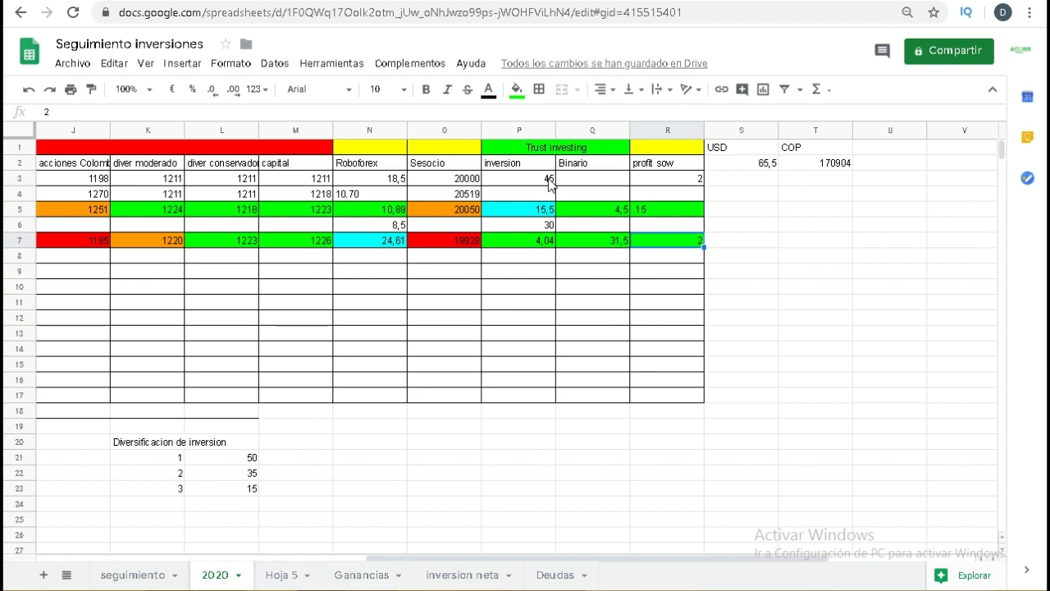
key(Up)
key(Up)
key(Up)
key(Up)
key(Up)
key(Up)
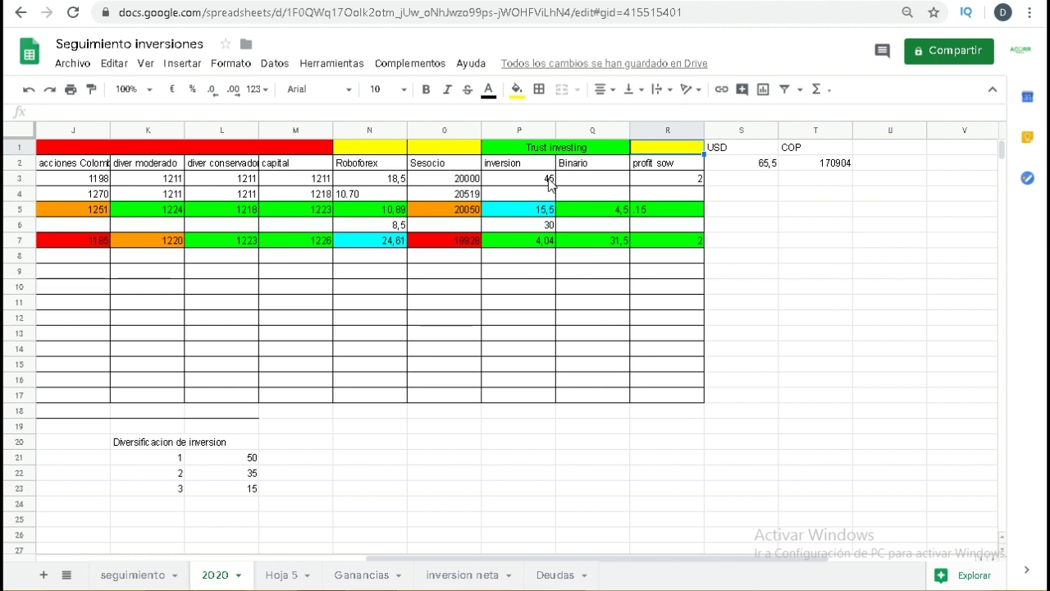
key(Down)
key(Down)
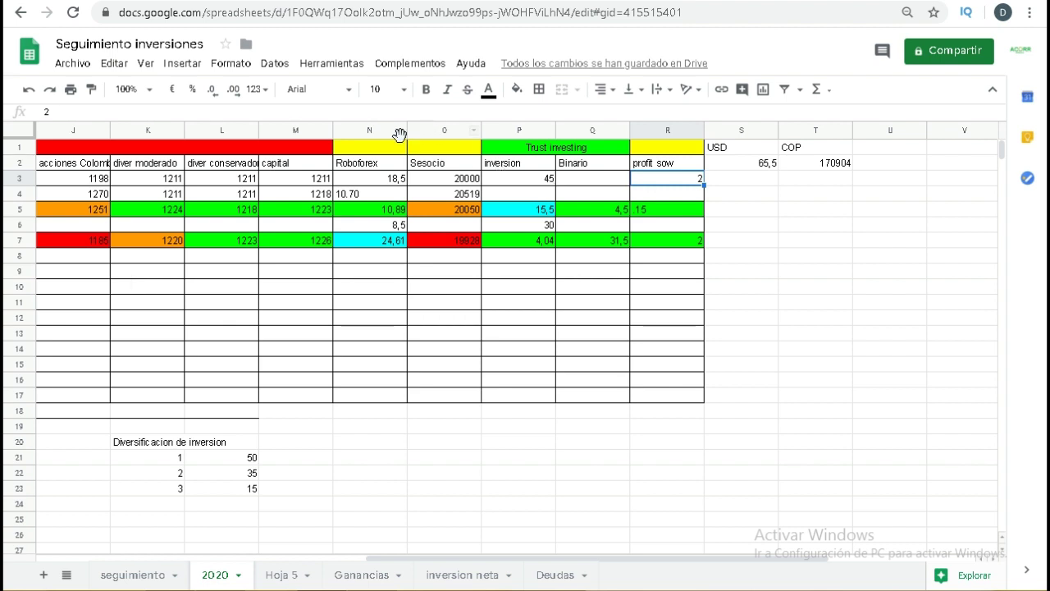
Highlight the block from Roboforex through Binario, rows 1 to 7, and look over the platforms beside it
drag(384, 148, 579, 240)
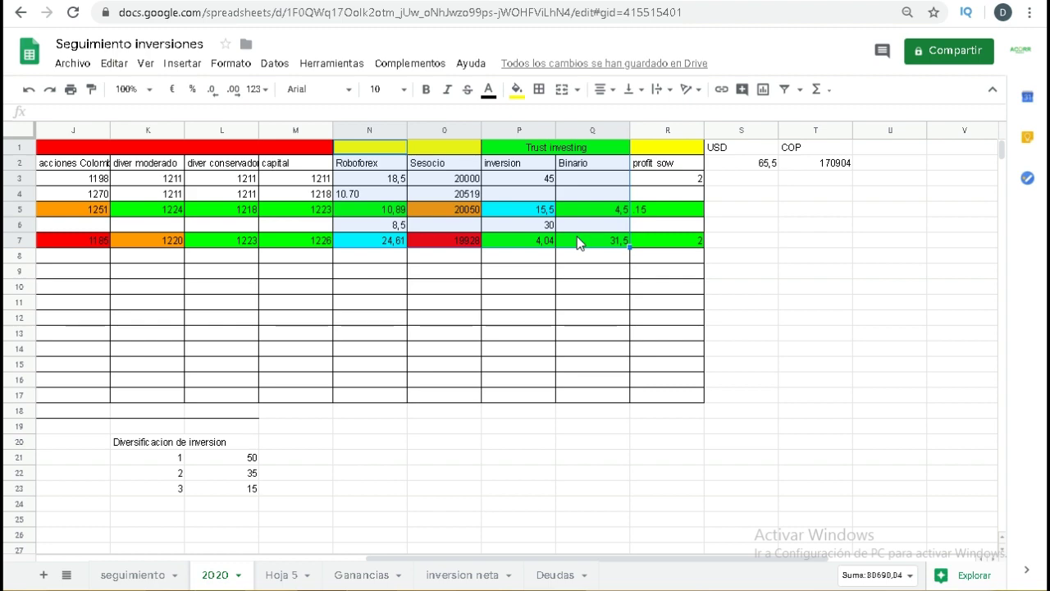
key(Right)
key(Right)
key(Right)
key(Right)
key(Right)
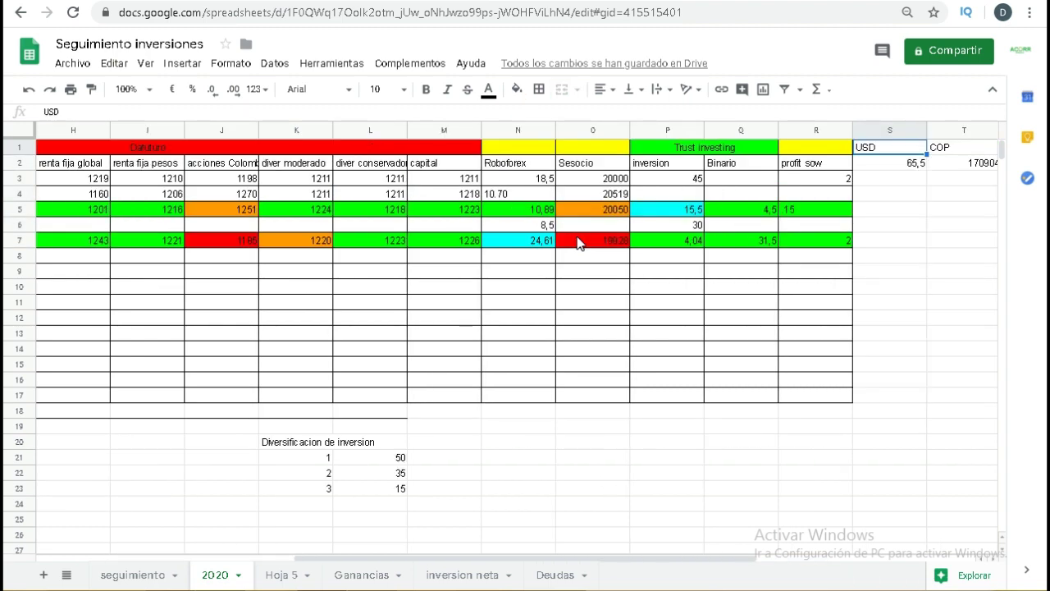
key(Left)
key(Left)
key(Right)
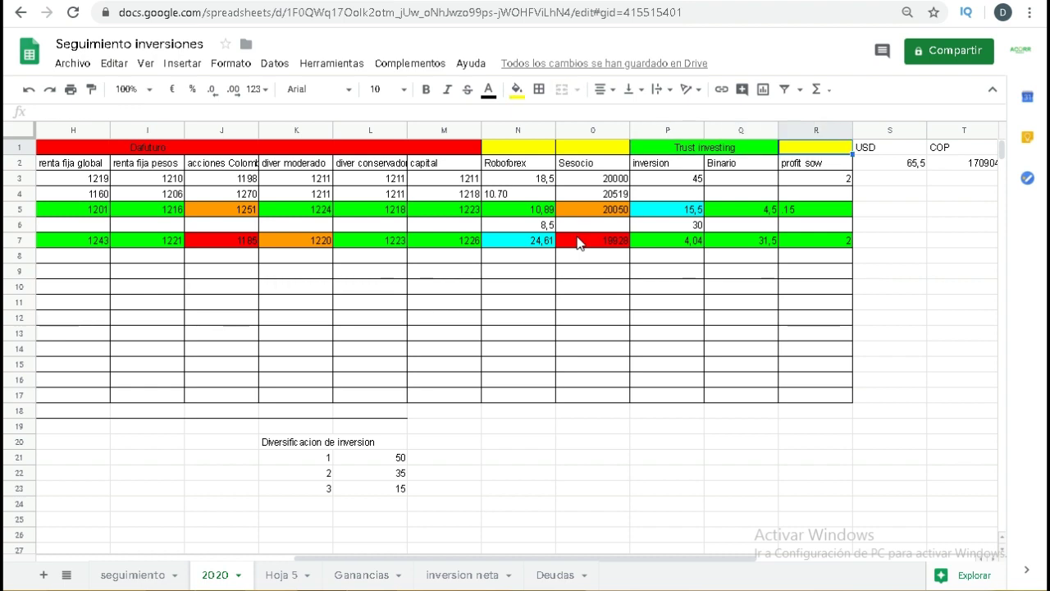
key(Left)
key(ctrl+Home)
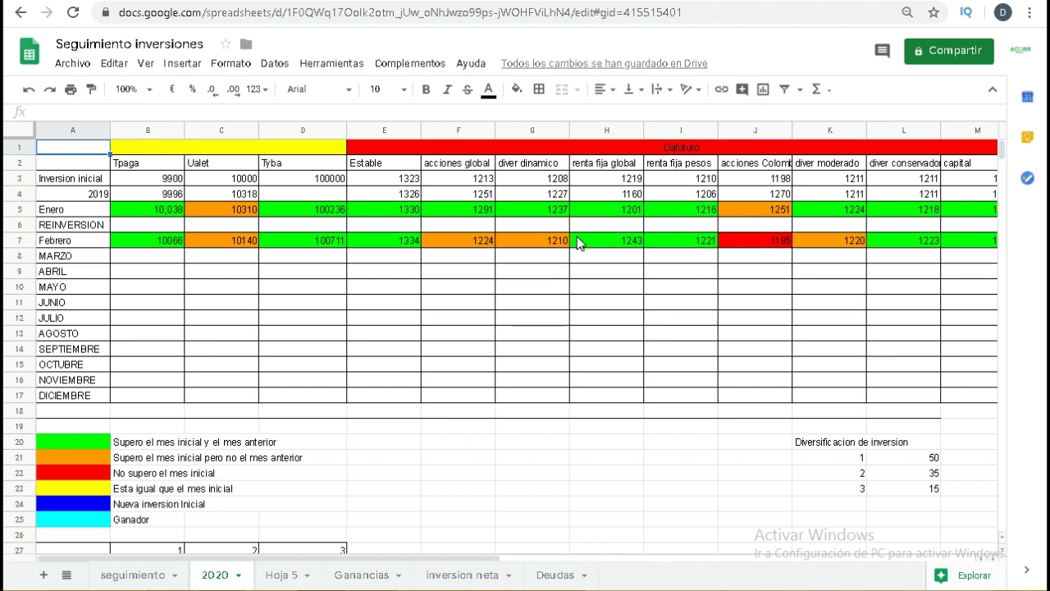
key(Right)
key(Right)
key(Right)
key(Right)
key(Right)
key(Right)
key(Right)
key(Right)
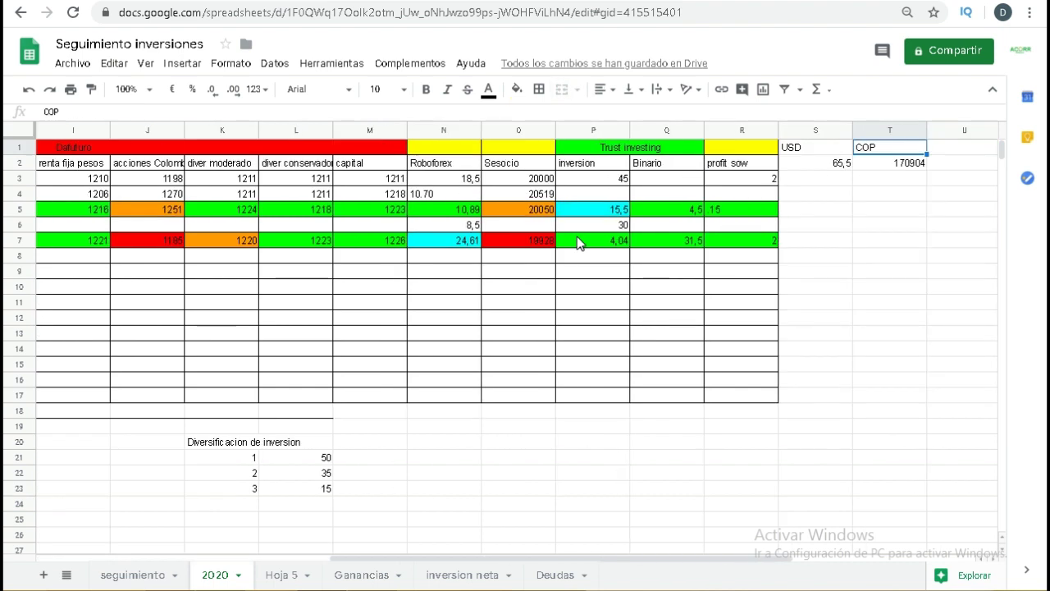
key(Left)
key(Left)
key(Left)
key(Left)
key(Left)
key(Left)
key(Left)
key(Left)
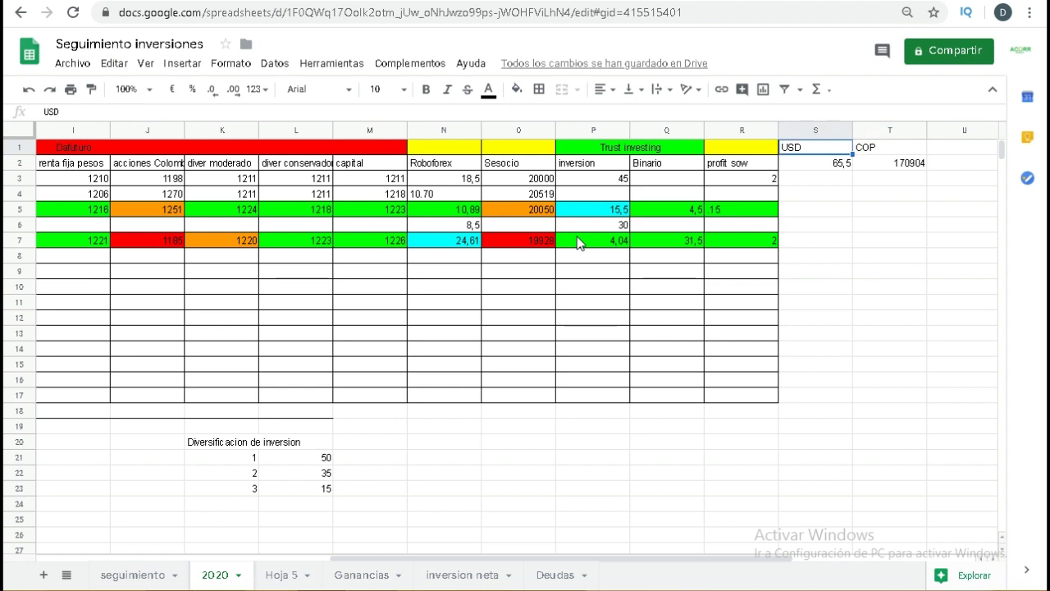
Examine the first, second and third place entries for February in the ranking table below the colour legend
key(Down)
key(Down)
key(Down)
key(Down)
key(Down)
key(Down)
key(Down)
key(Down)
key(Down)
key(Down)
key(Down)
key(Down)
key(Down)
key(Down)
key(Down)
key(Down)
key(Down)
key(Down)
key(Down)
key(Down)
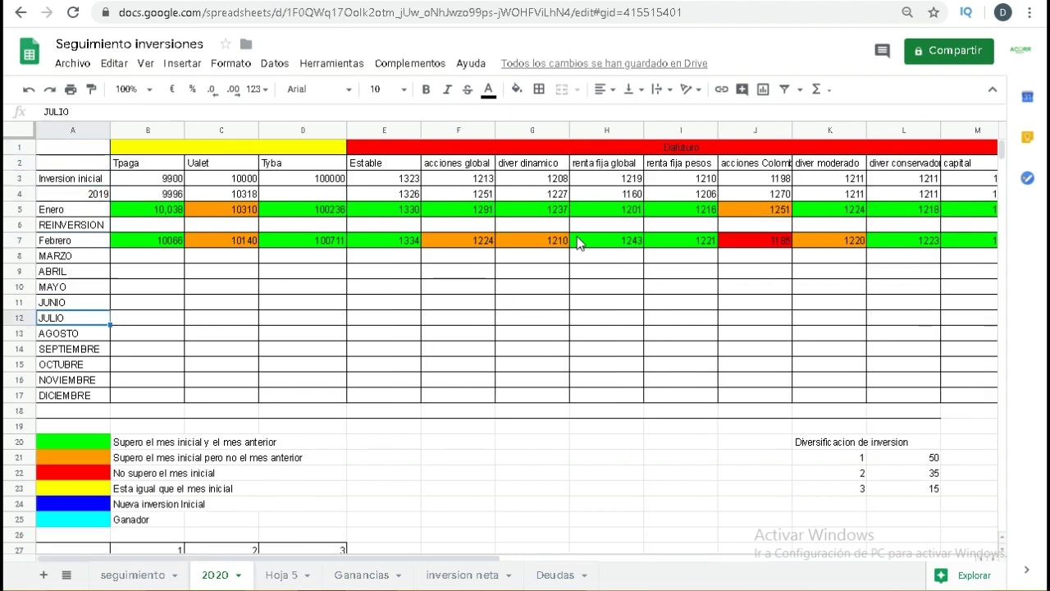
key(Up)
key(Up)
key(Up)
key(Up)
key(Up)
key(Up)
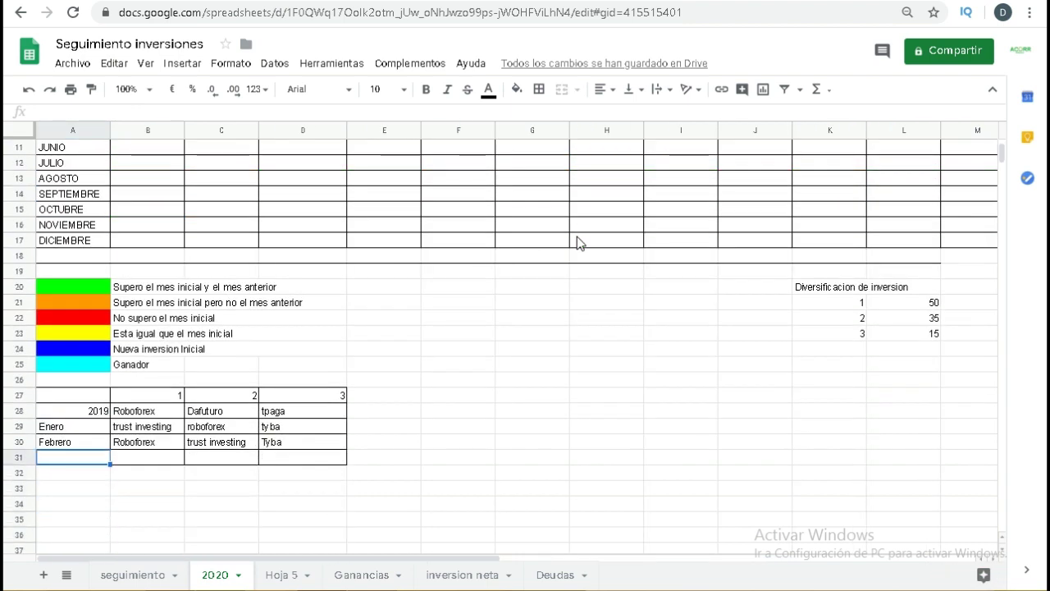
key(Right)
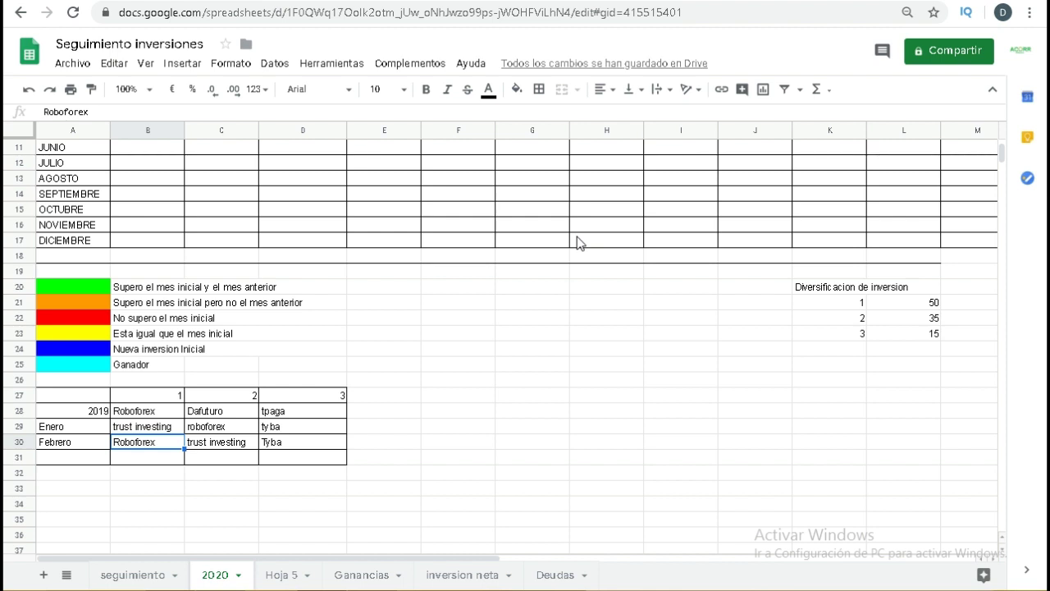
key(Right)
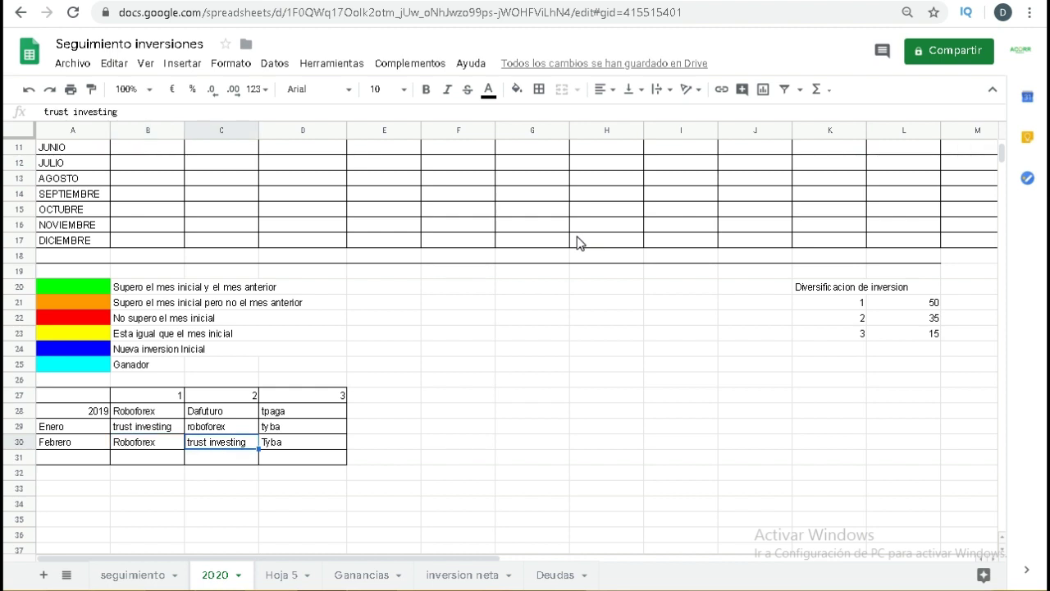
key(Right)
Examine the Tyba column from the initial investment through January and February
key(Up)
key(Up)
key(Up)
key(Up)
key(Up)
key(Up)
key(Up)
key(Up)
key(Up)
key(Up)
key(Up)
key(Up)
key(Up)
key(Up)
key(Up)
key(Up)
key(Up)
key(Up)
key(Up)
key(Up)
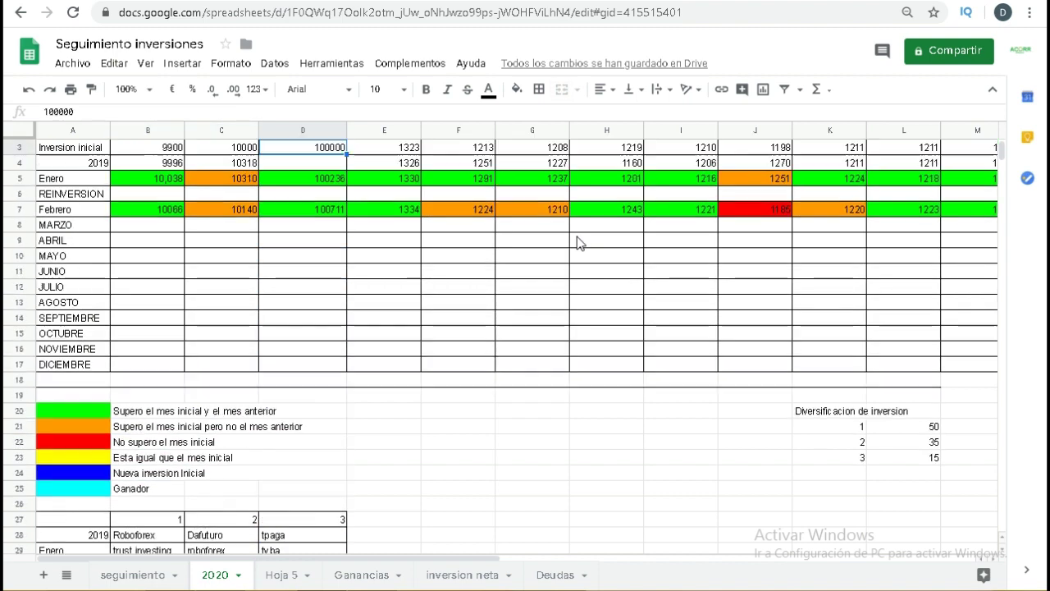
key(Up)
key(Up)
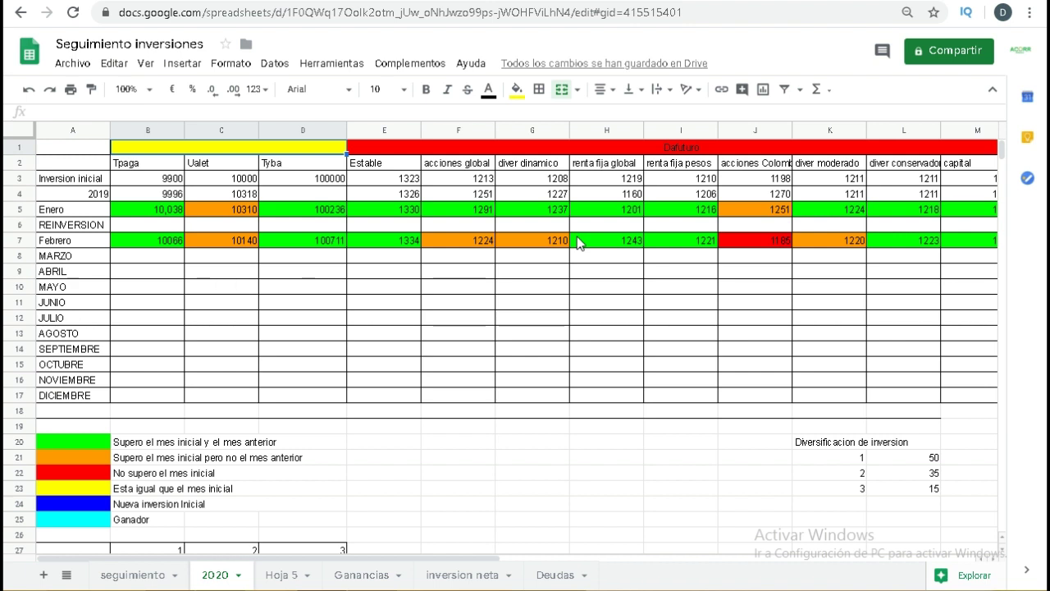
key(Down)
key(Down)
key(Down)
key(Down)
key(Down)
key(Down)
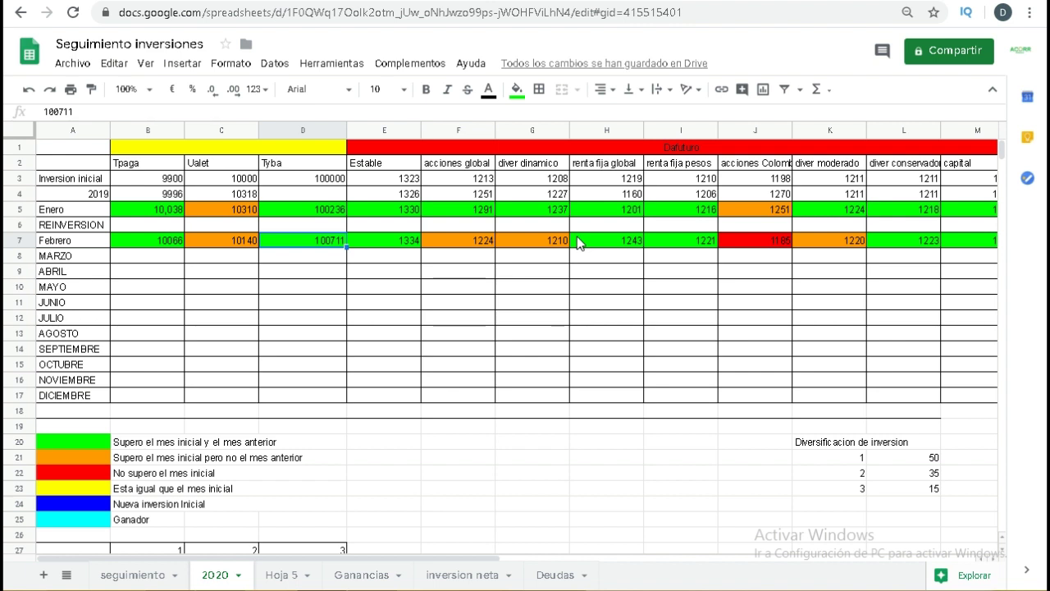
key(Up)
key(Up)
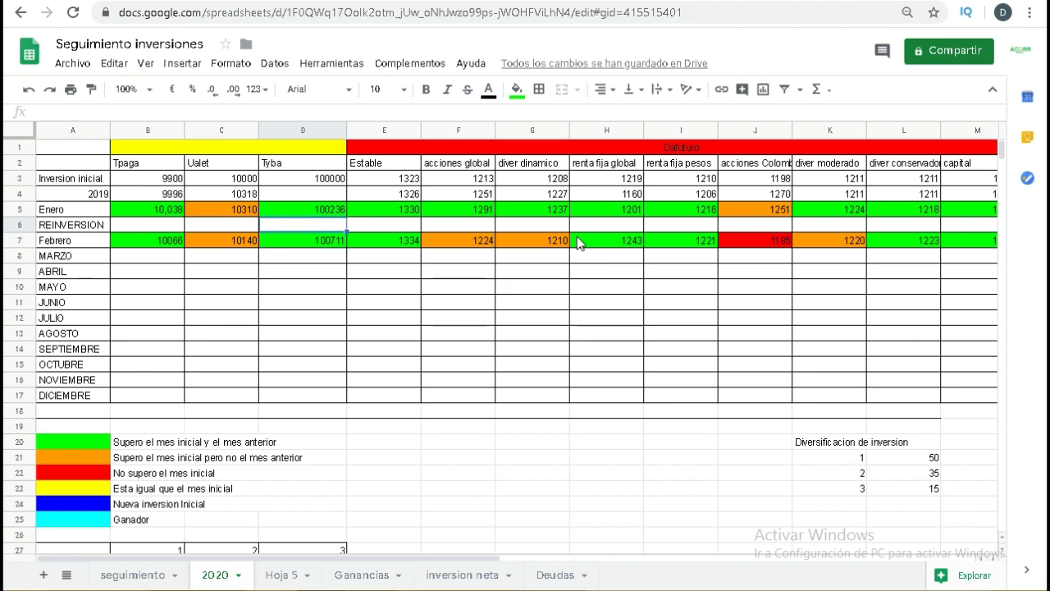
Examine the February row from Tpaga through Dafuturo's renta fija pesos
key(Left)
key(Left)
key(Left)
key(Down)
key(Down)
key(Right)
key(Right)
key(Right)
key(Right)
key(Right)
key(Right)
key(Right)
key(Right)
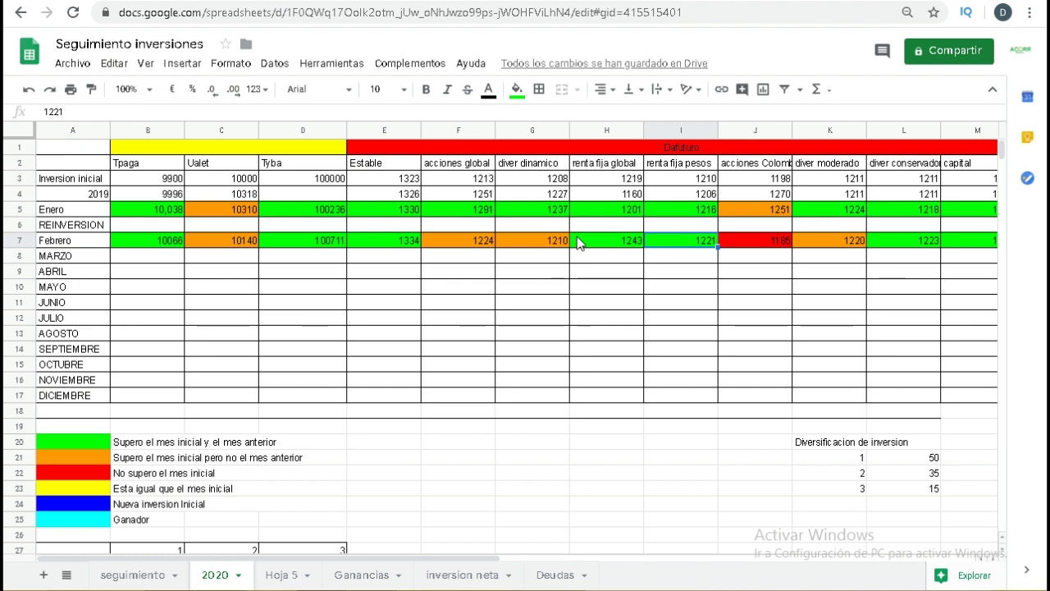
Examine the rest of the February row from Dafuturo's Colombian shares through profit sow, and return toward Roboforex
key(Right)
key(Right)
key(Right)
key(Right)
key(Right)
key(Right)
key(Right)
key(Right)
key(Right)
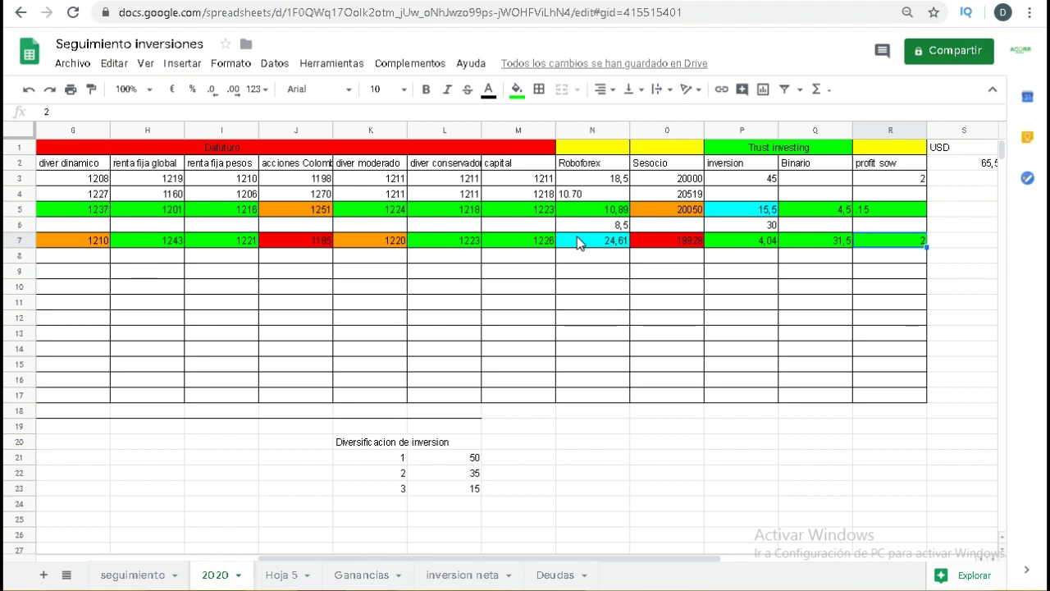
key(Left)
key(Left)
key(Left)
key(Left)
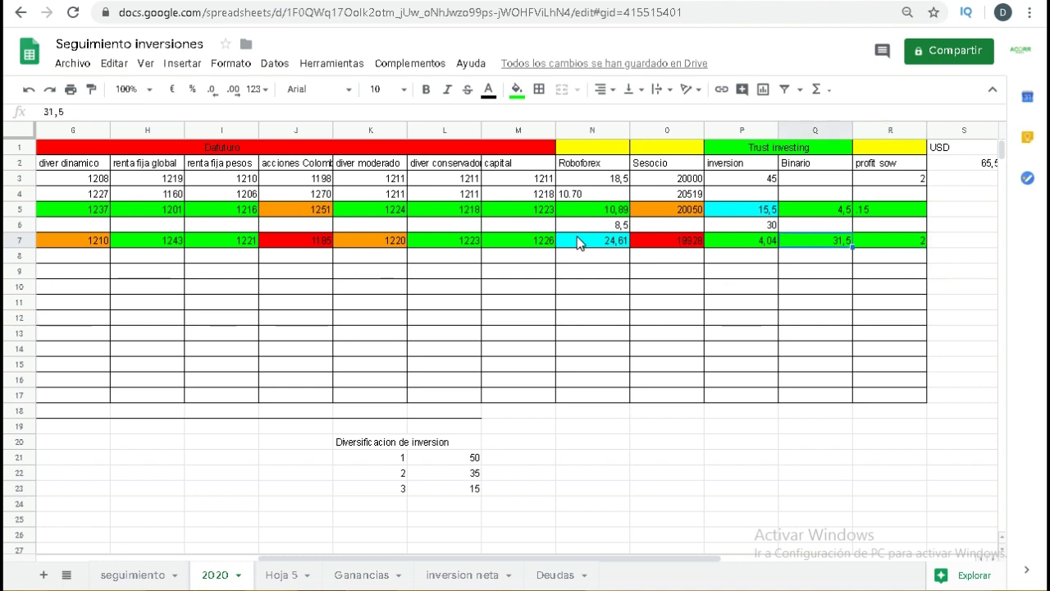
Return to the sheet's first column and examine the colour legend and monthly ranking table below the investment grid, through the February entries
key(Home)
key(Down)
key(Down)
key(Down)
key(Down)
key(Down)
key(Down)
key(Down)
key(Down)
key(Down)
key(Down)
key(Down)
key(Down)
key(Down)
key(Down)
key(Down)
key(Down)
key(Down)
key(Down)
key(Down)
key(Down)
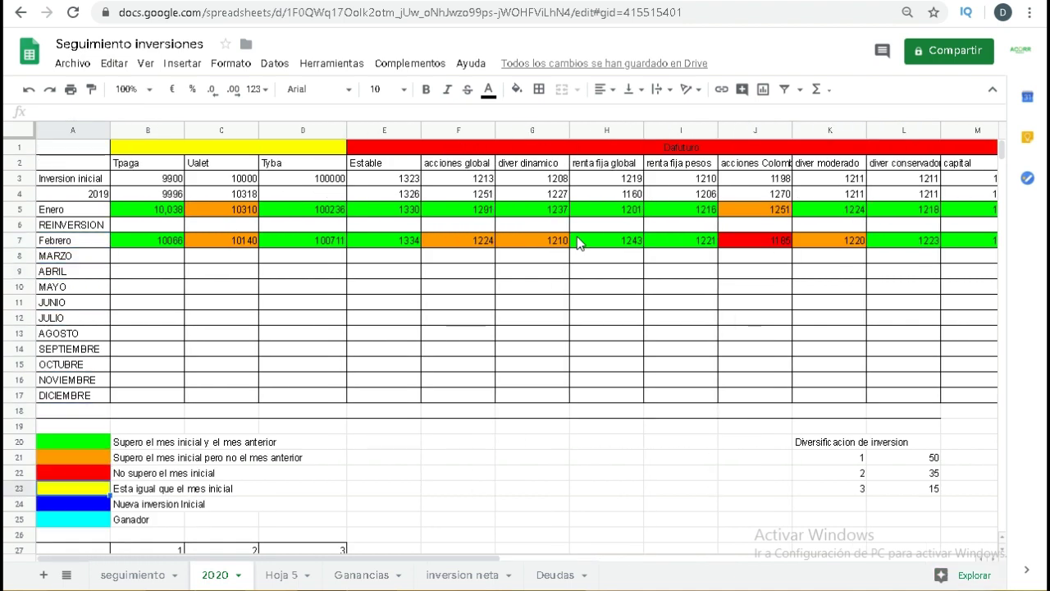
key(Down)
key(Down)
key(Down)
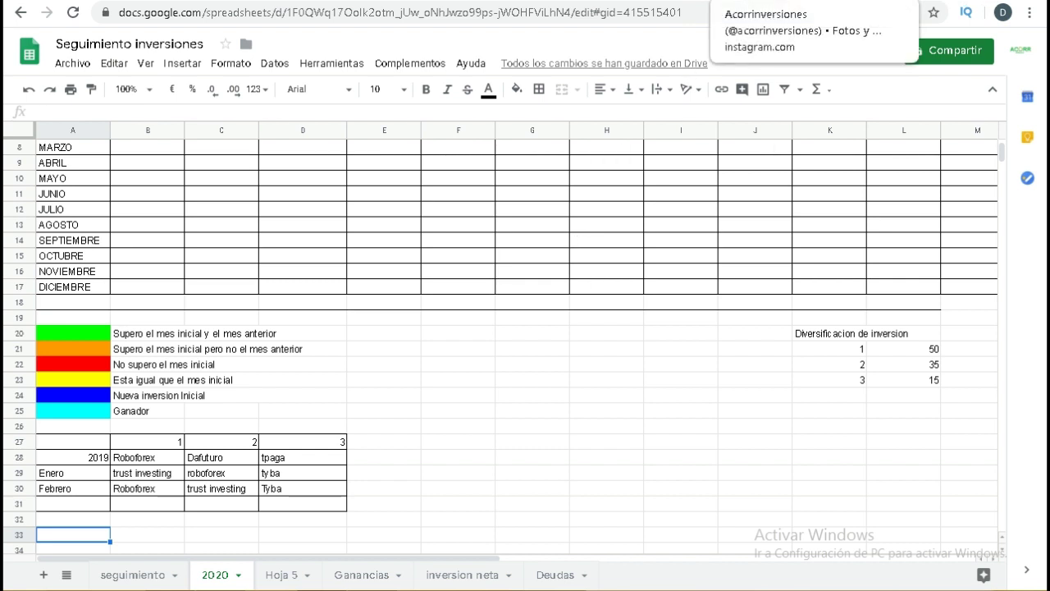
Switch to the Acorrinversiones Instagram profile already open in the browser to view its publications
click(755, 1)
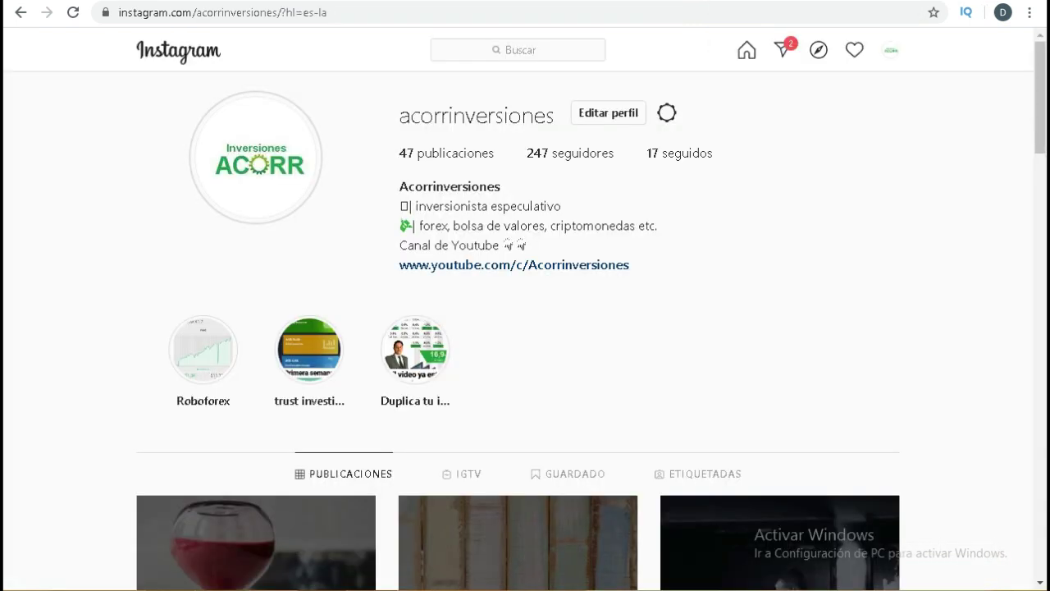